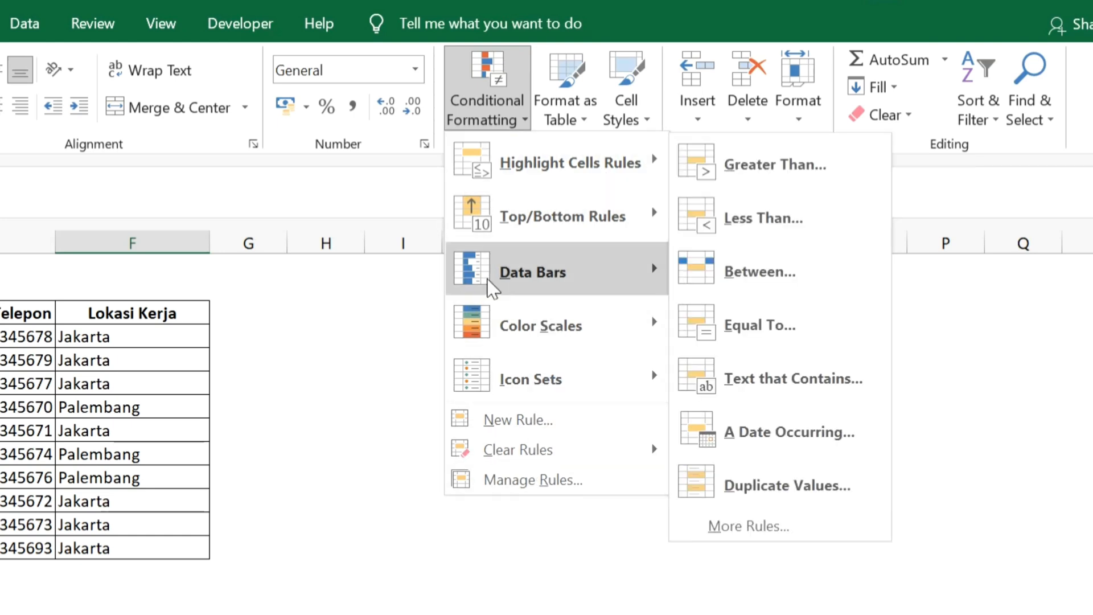
# Examine the workbook's list of sheets, the rows of the employee table and the MOD formula in cell B15
pyautogui.click(385, 346)
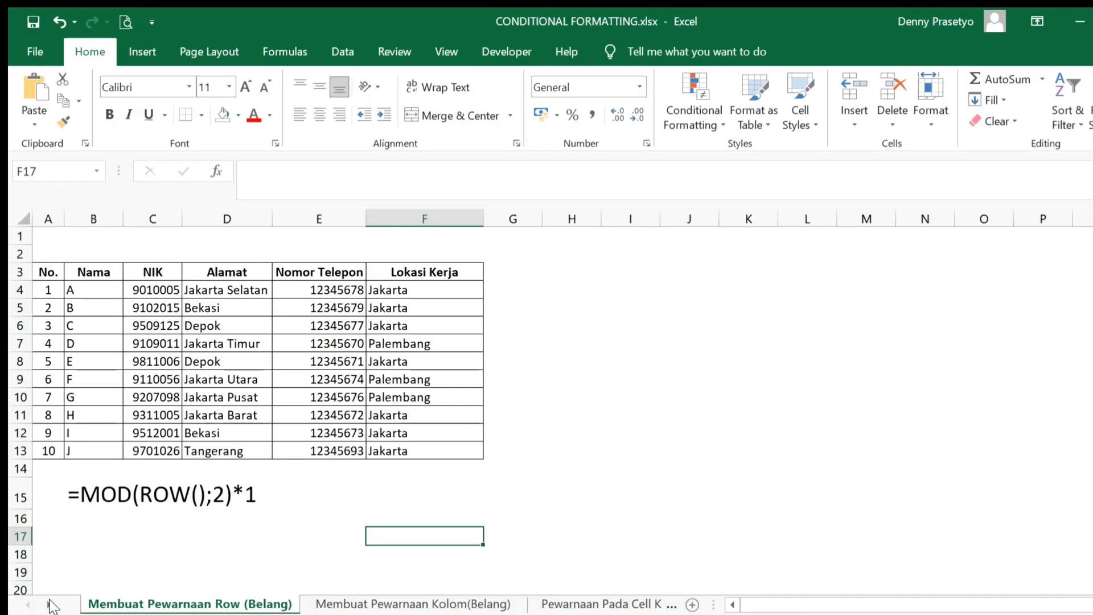
pyautogui.rightClick(49, 601)
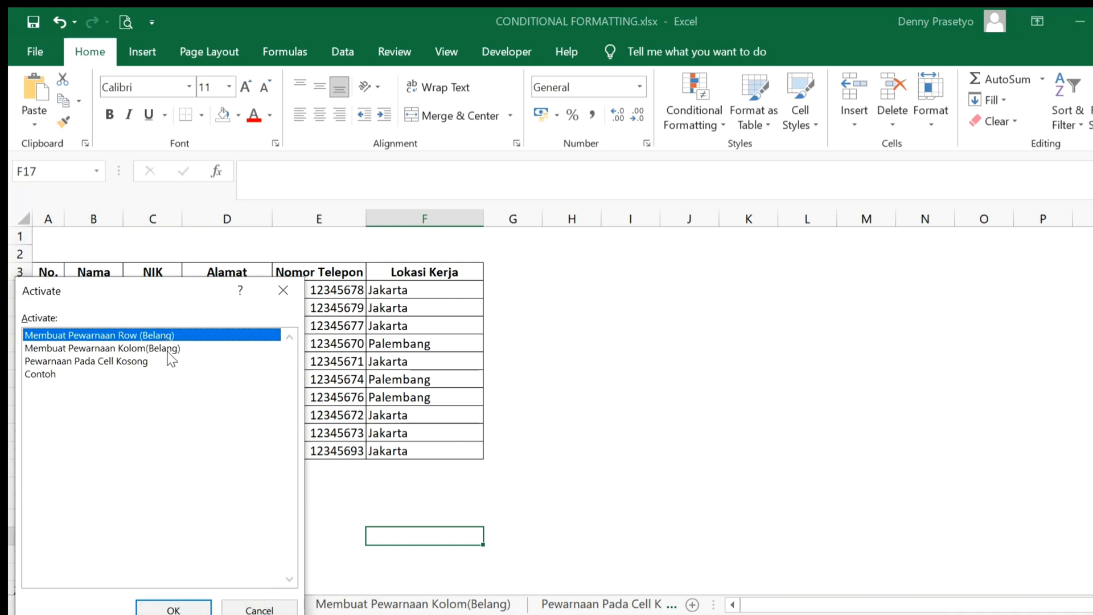
pyautogui.click(173, 608)
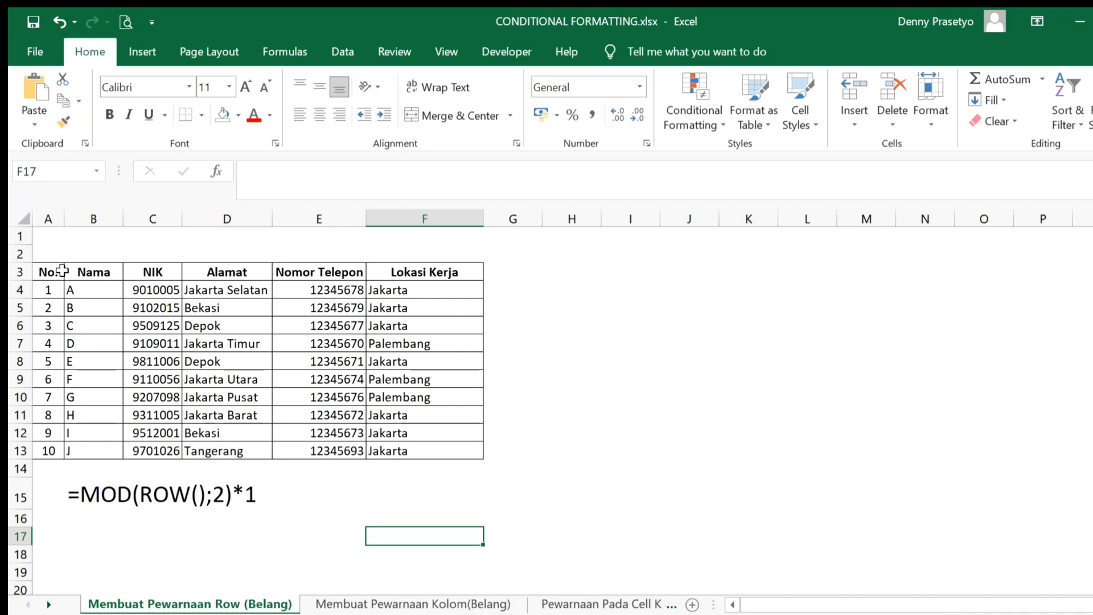
pyautogui.moveTo(57, 286); pyautogui.dragTo(409, 293)
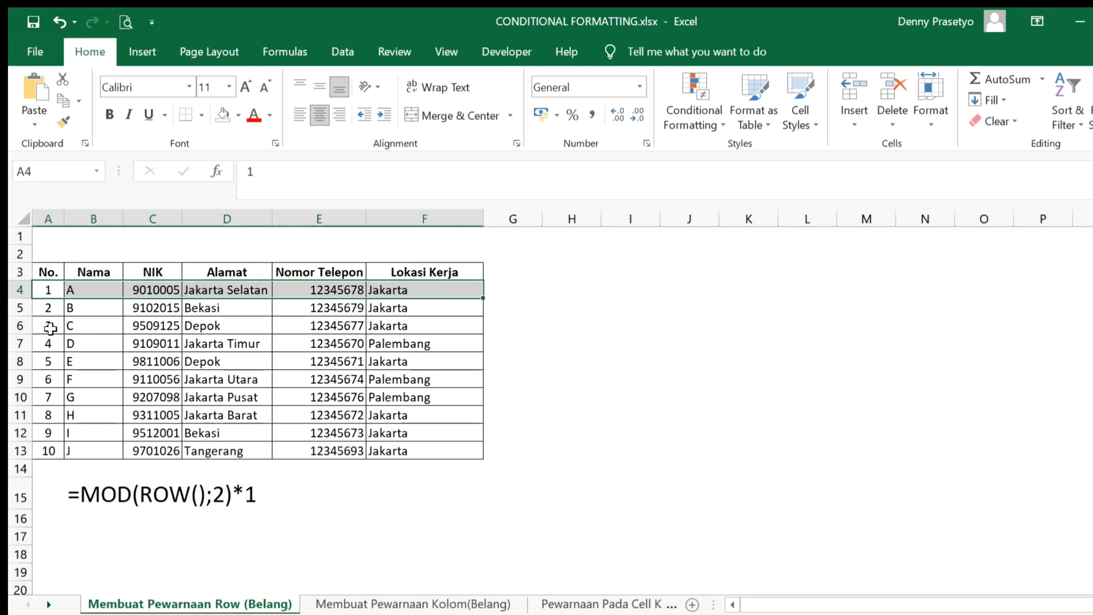
pyautogui.moveTo(43, 326); pyautogui.dragTo(380, 325)
pyautogui.click(548, 383)
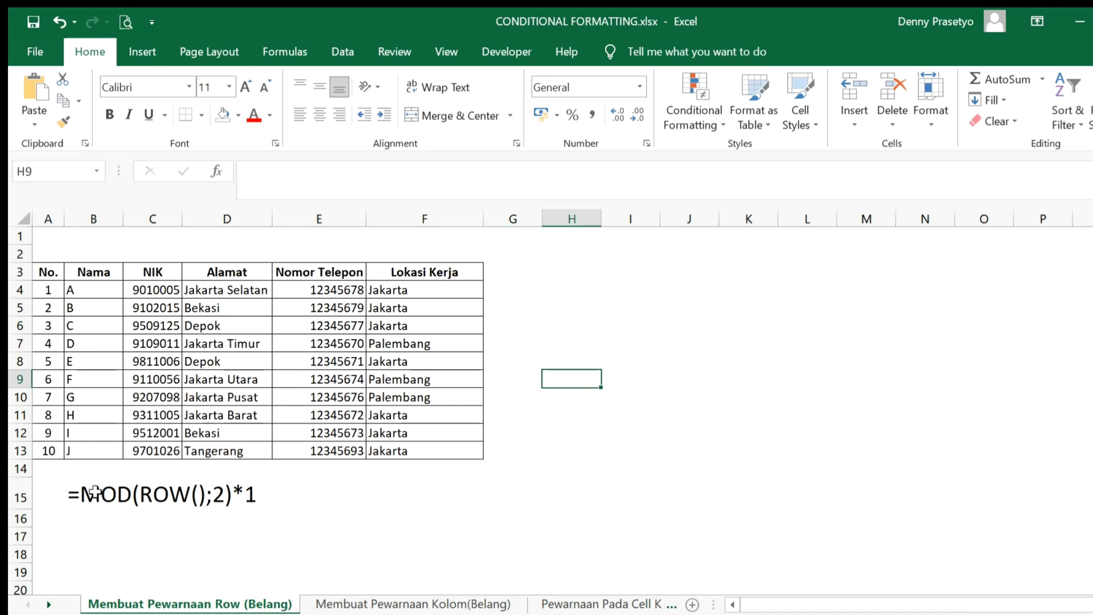
pyautogui.click(95, 493)
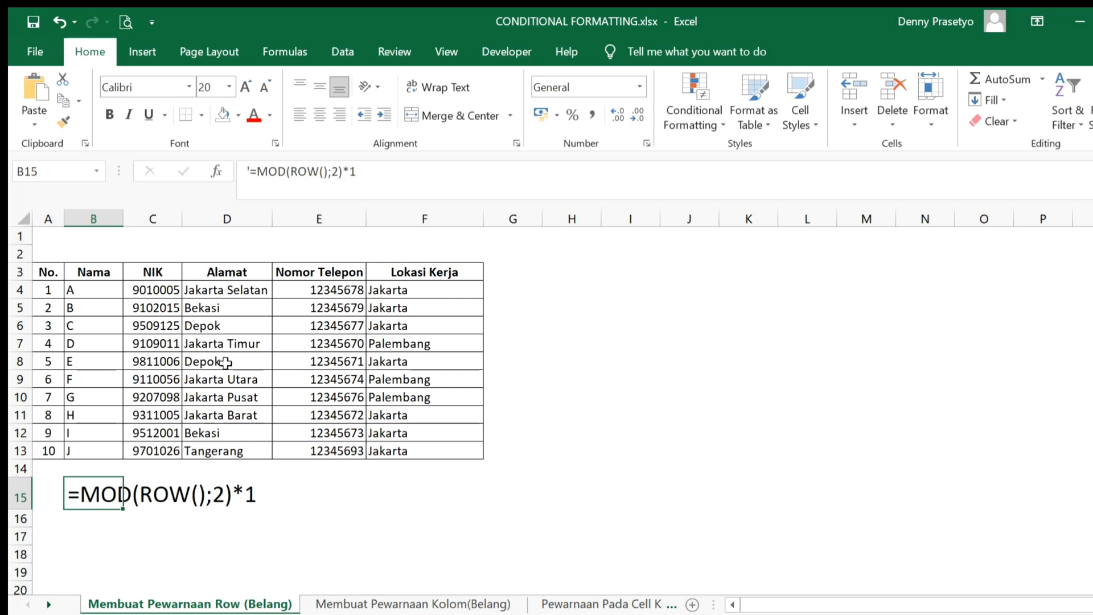
# Create a formula-based conditional formatting rule for A4:F13 with the formula =MOD(ROW();2)*1
pyautogui.moveTo(54, 290); pyautogui.dragTo(408, 449)
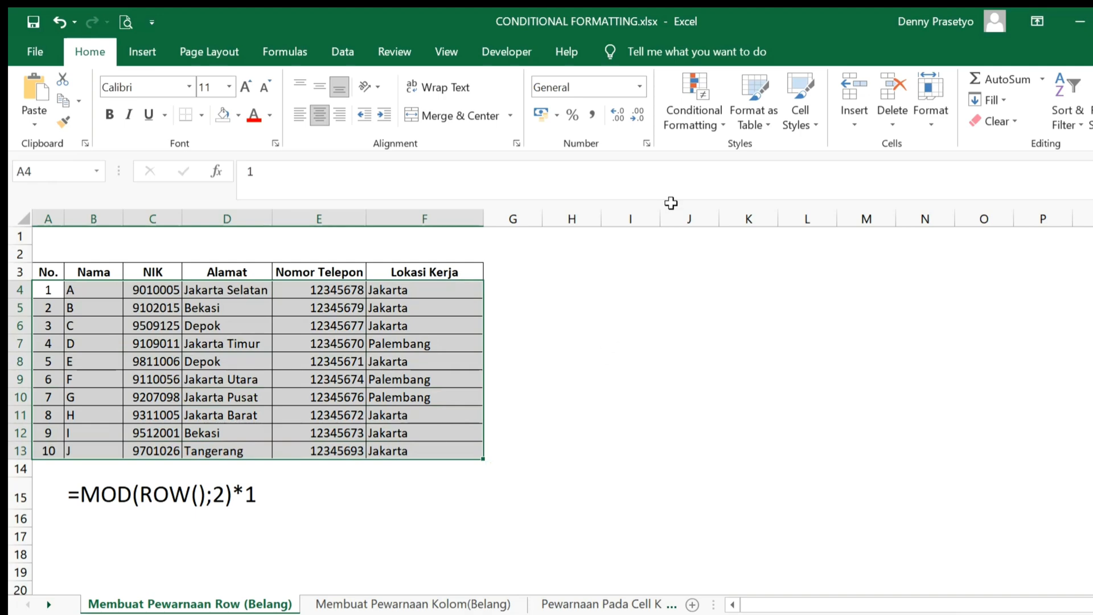
pyautogui.click(722, 124)
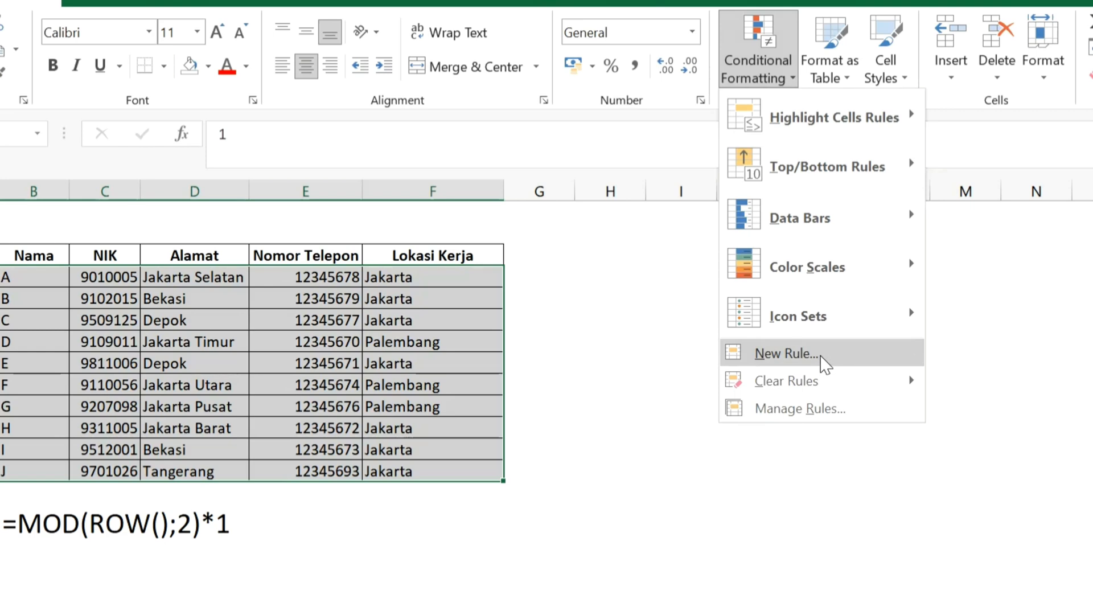
pyautogui.click(822, 356)
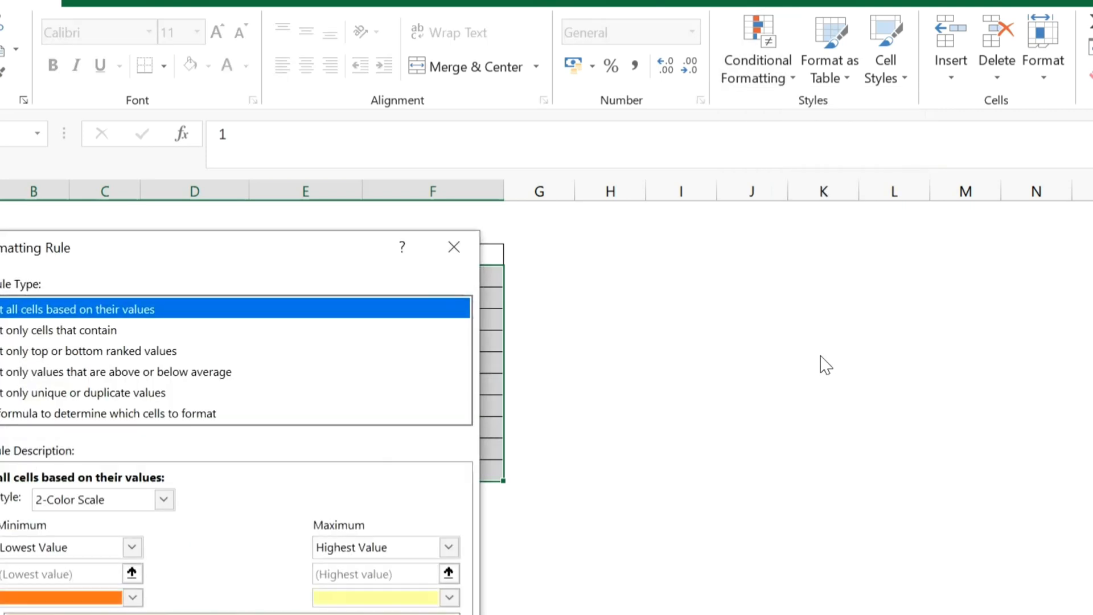
pyautogui.moveTo(279, 249); pyautogui.dragTo(922, 123)
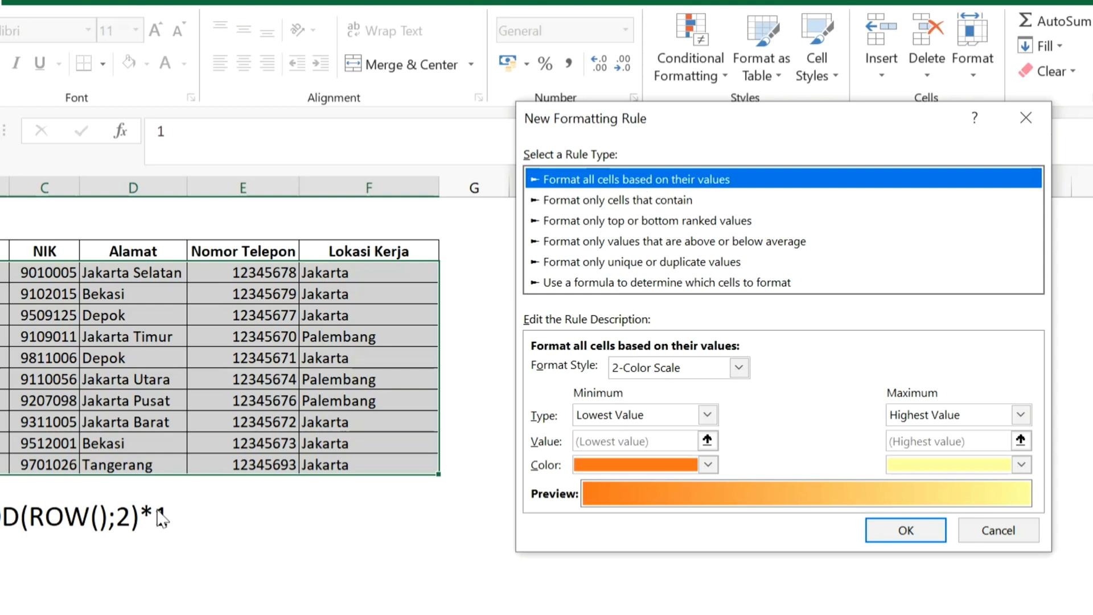
pyautogui.click(687, 285)
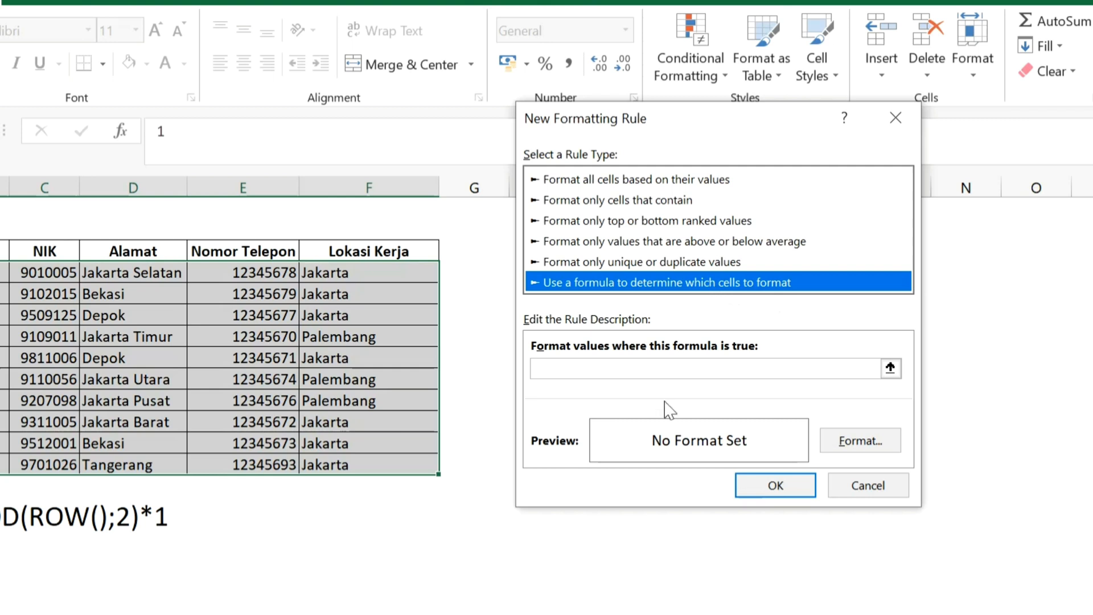
pyautogui.click(672, 374)
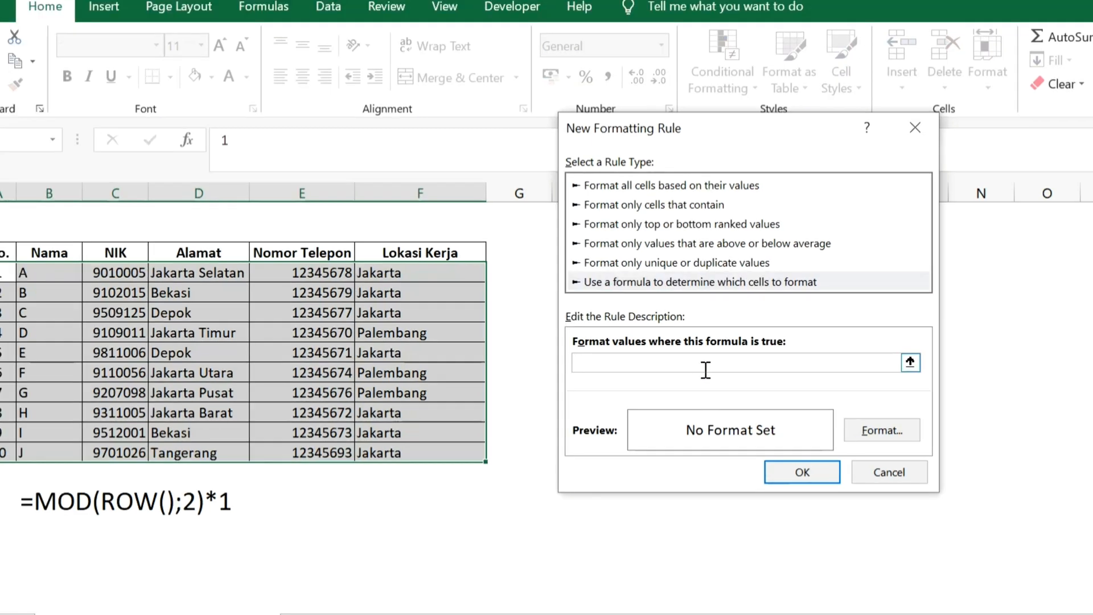
pyautogui.write('=MOD(ROW();2)*1')
# Give the row rule a light blue background fill, apply it to the table and deselect the range
pyautogui.click(872, 436)
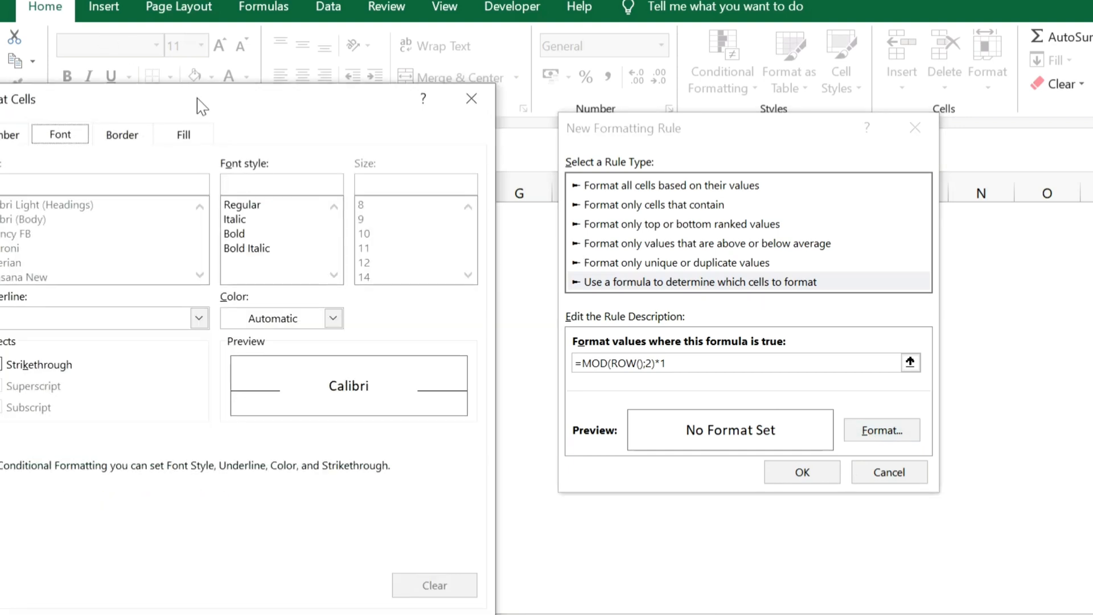
pyautogui.moveTo(203, 107); pyautogui.dragTo(256, 66)
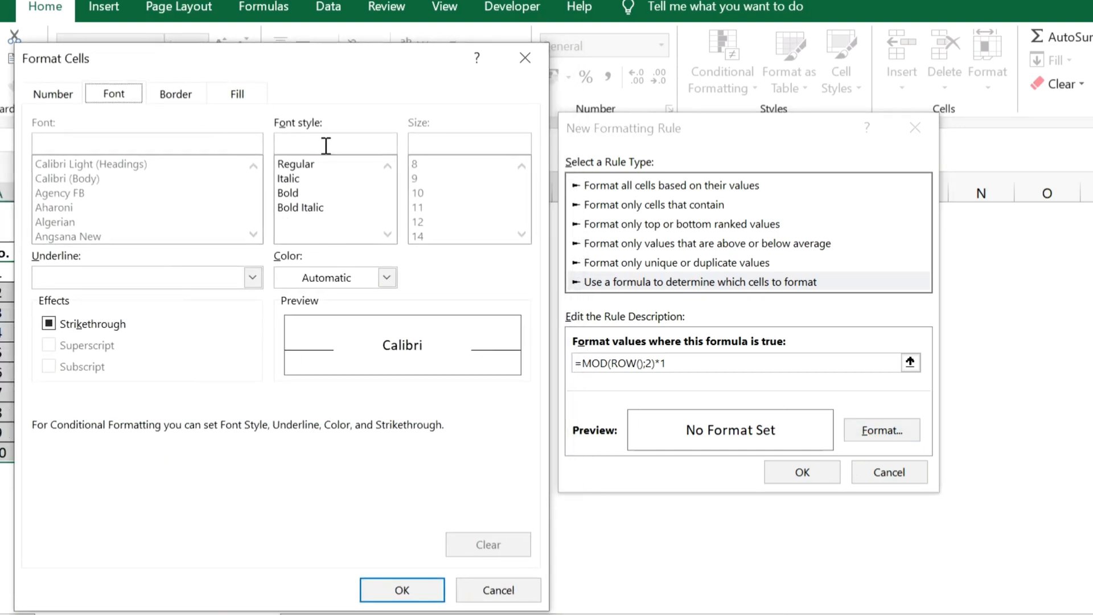
pyautogui.click(238, 94)
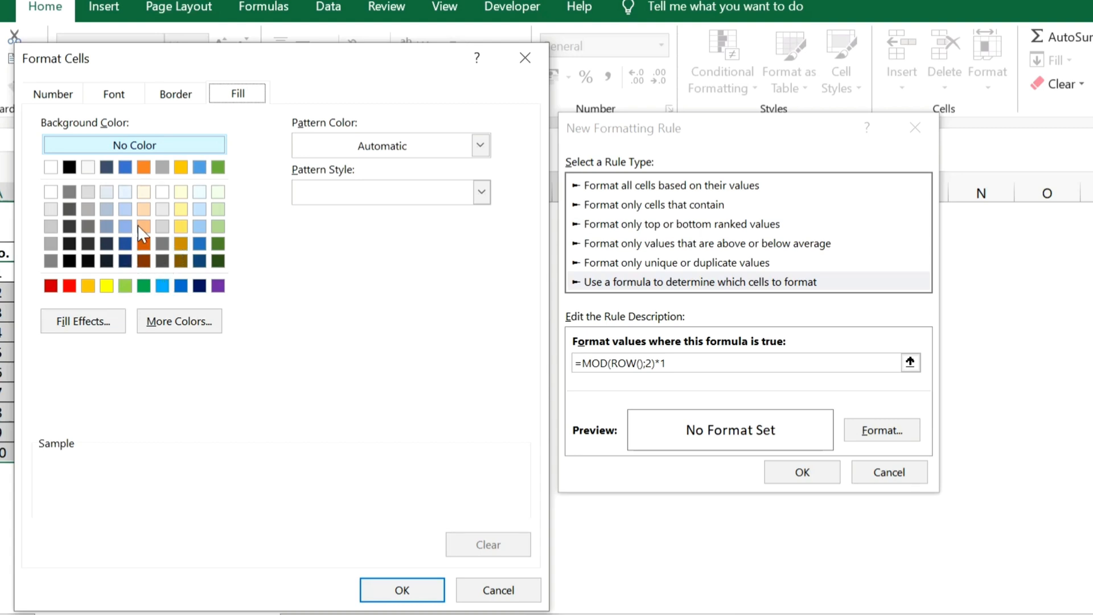
pyautogui.click(162, 285)
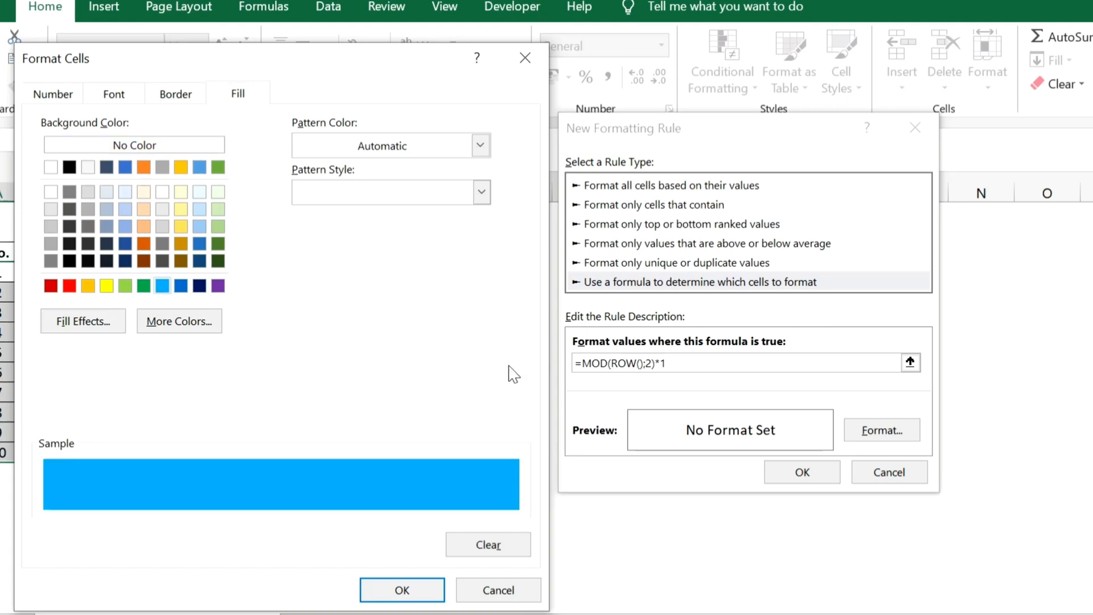
pyautogui.click(425, 590)
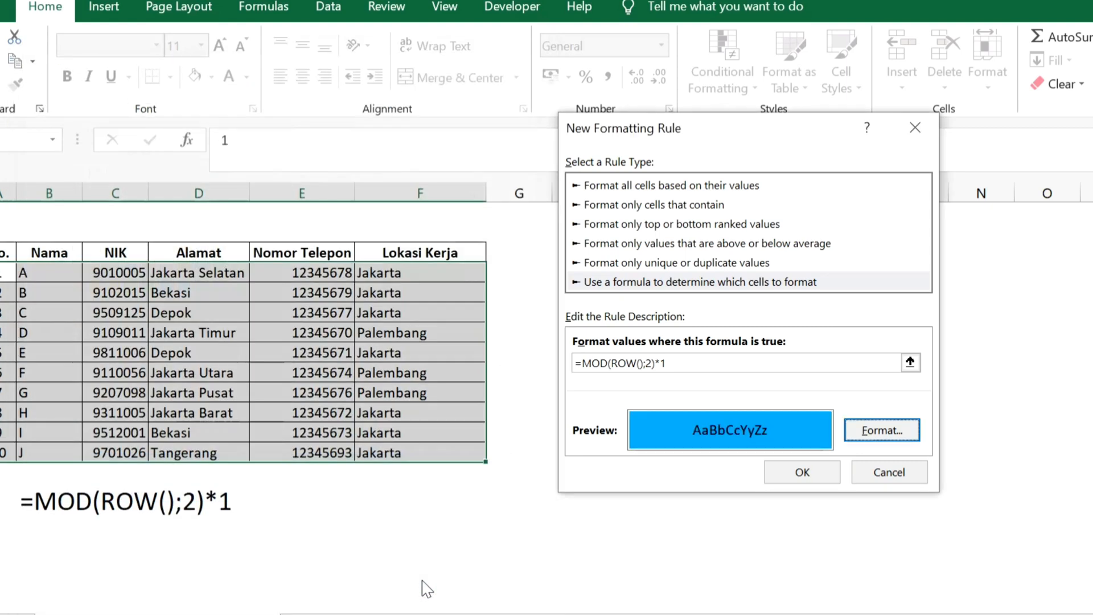
pyautogui.click(802, 472)
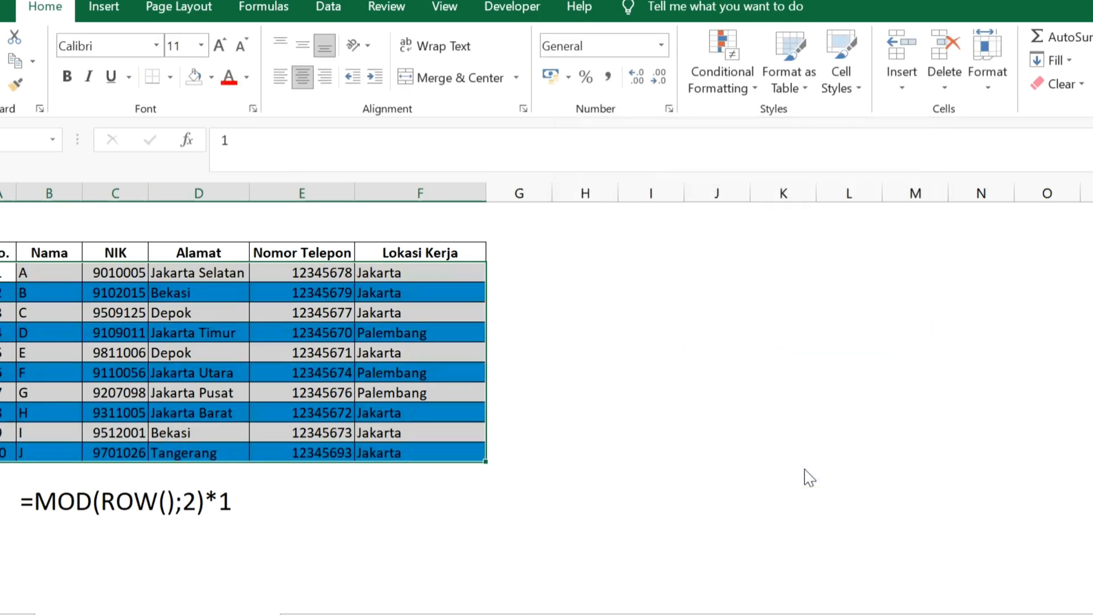
pyautogui.click(734, 411)
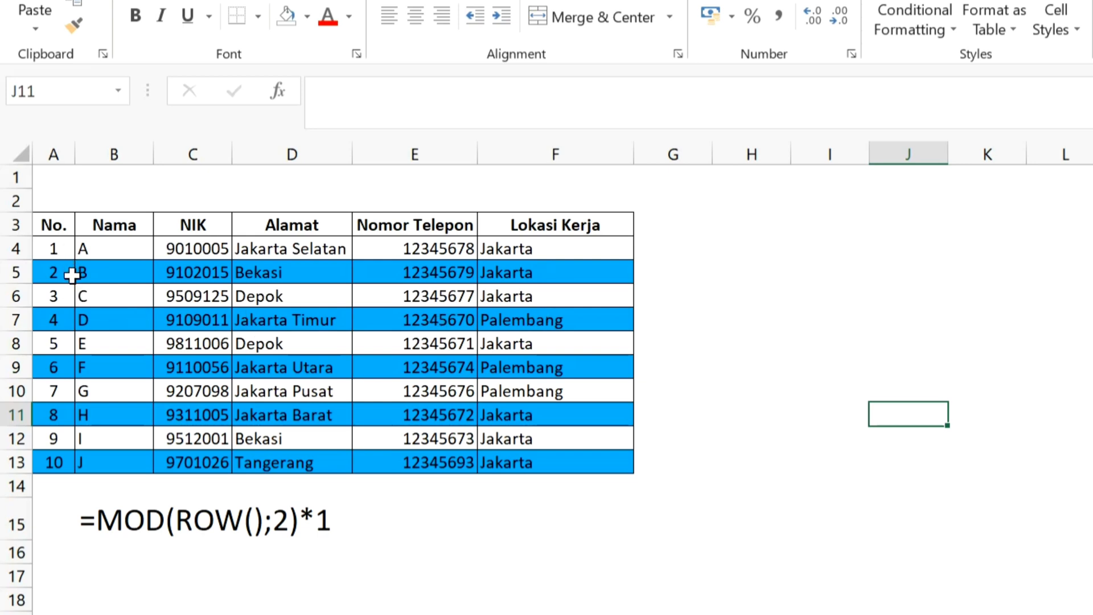
pyautogui.click(800, 483)
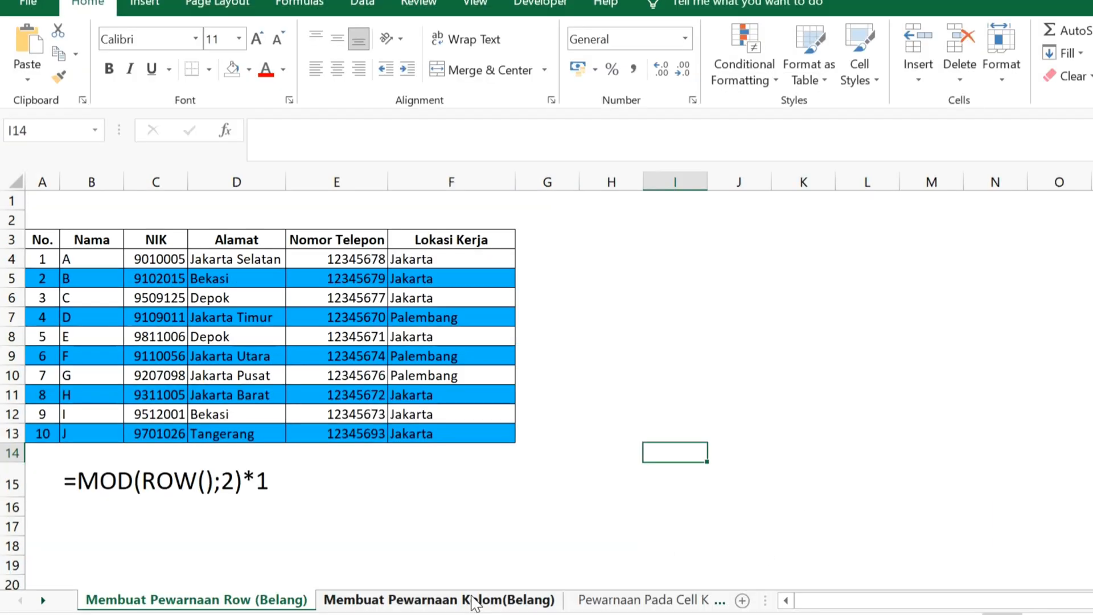
# Switch to the sheet Membuat Pewarnaan Kolom(Belang)
pyautogui.click(472, 600)
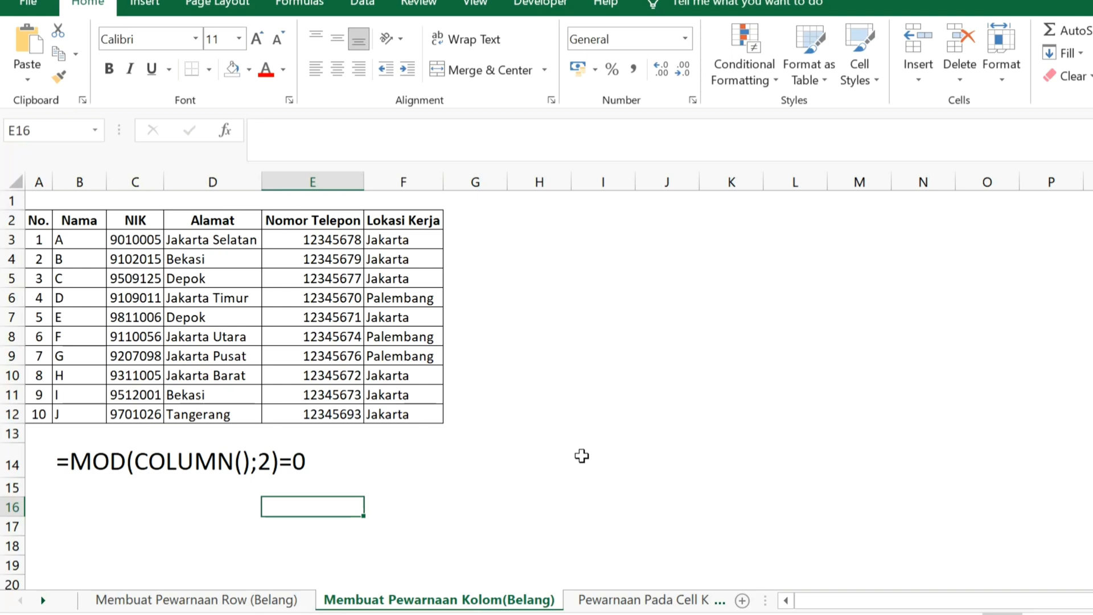
pyautogui.click(259, 601)
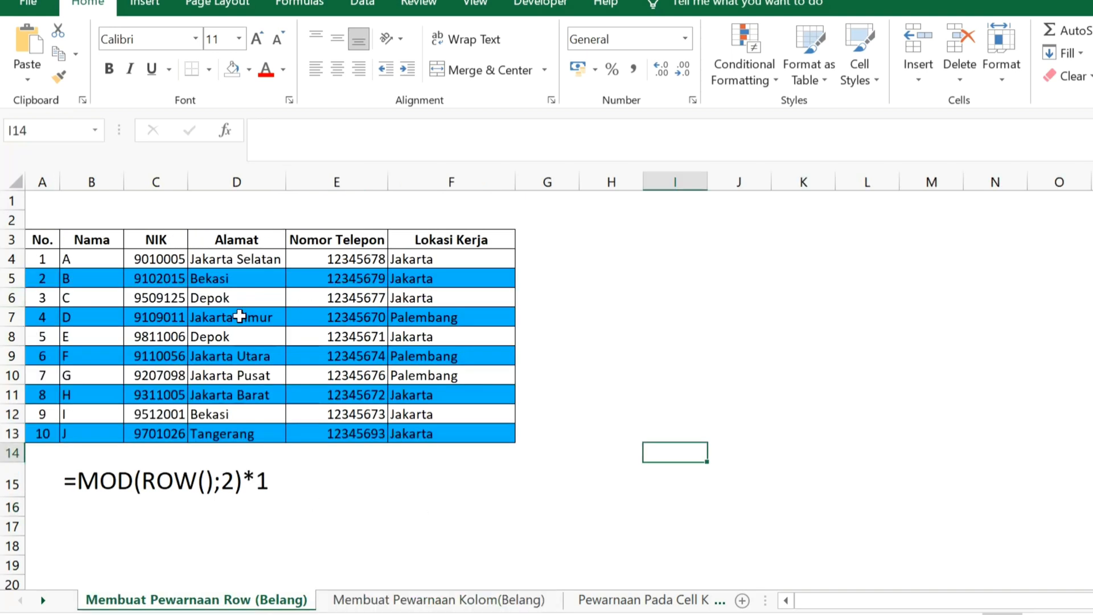
pyautogui.click(512, 606)
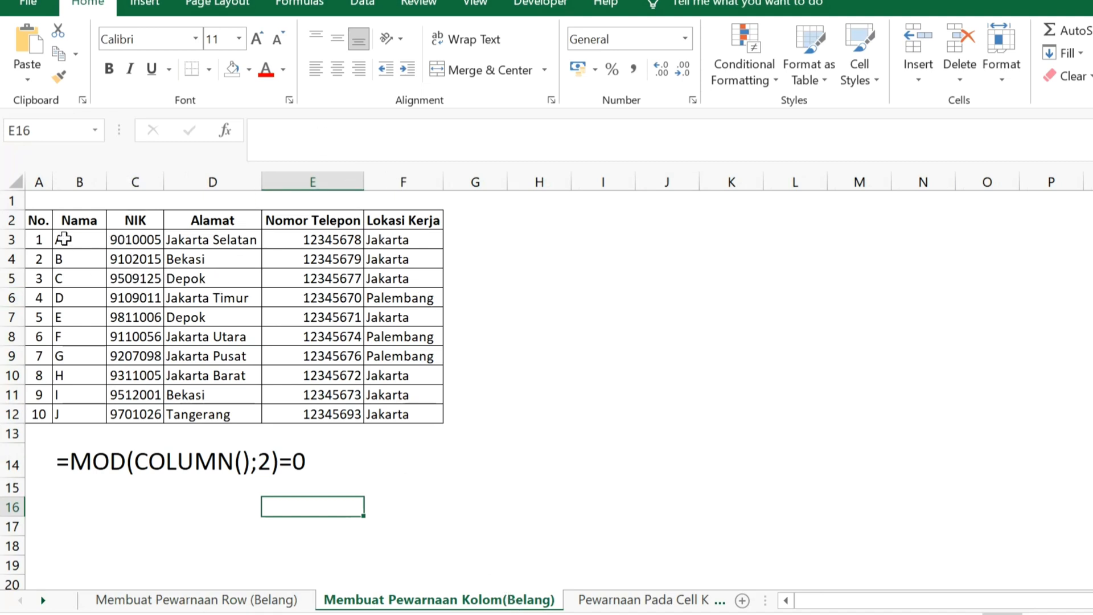
# Create a formula-based conditional formatting rule for A3:F12 with the formula =MOD(COLUMN();2)=0
pyautogui.moveTo(41, 240); pyautogui.dragTo(400, 415)
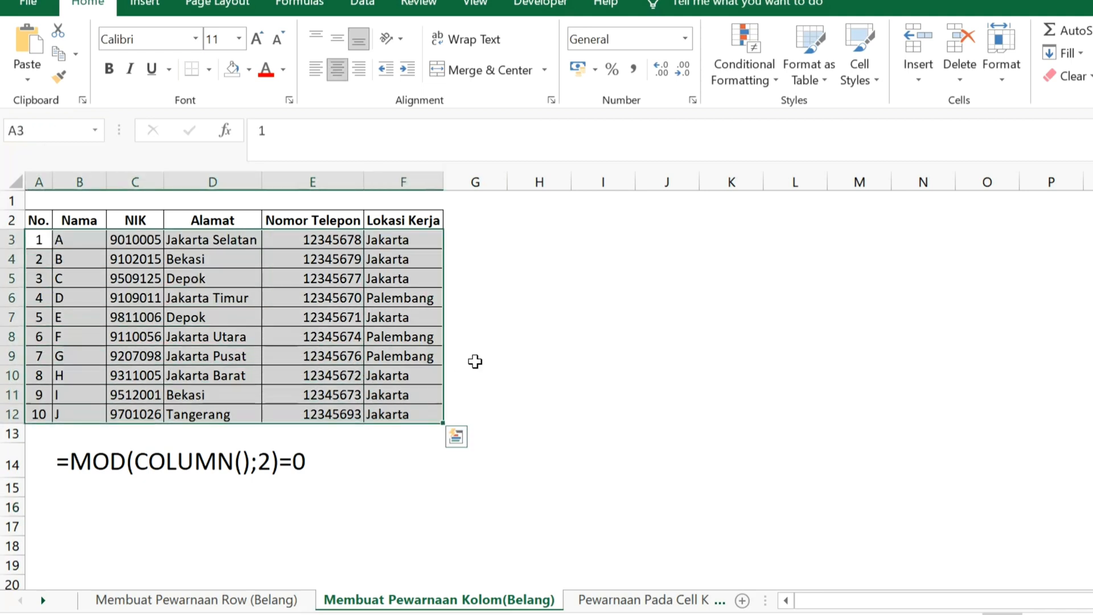
pyautogui.click(775, 80)
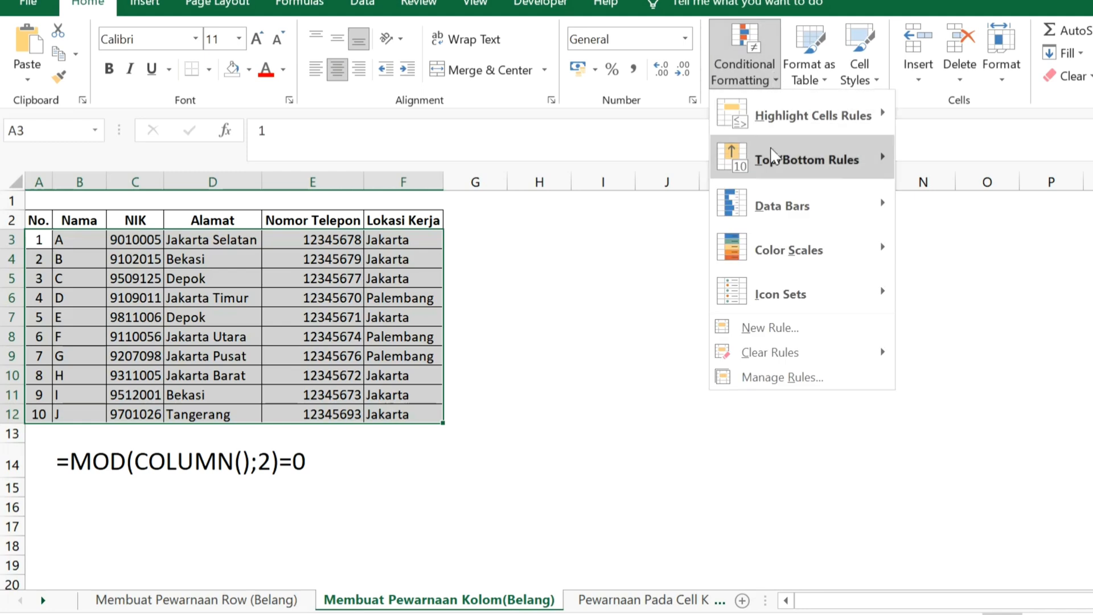
pyautogui.moveTo(811, 361)
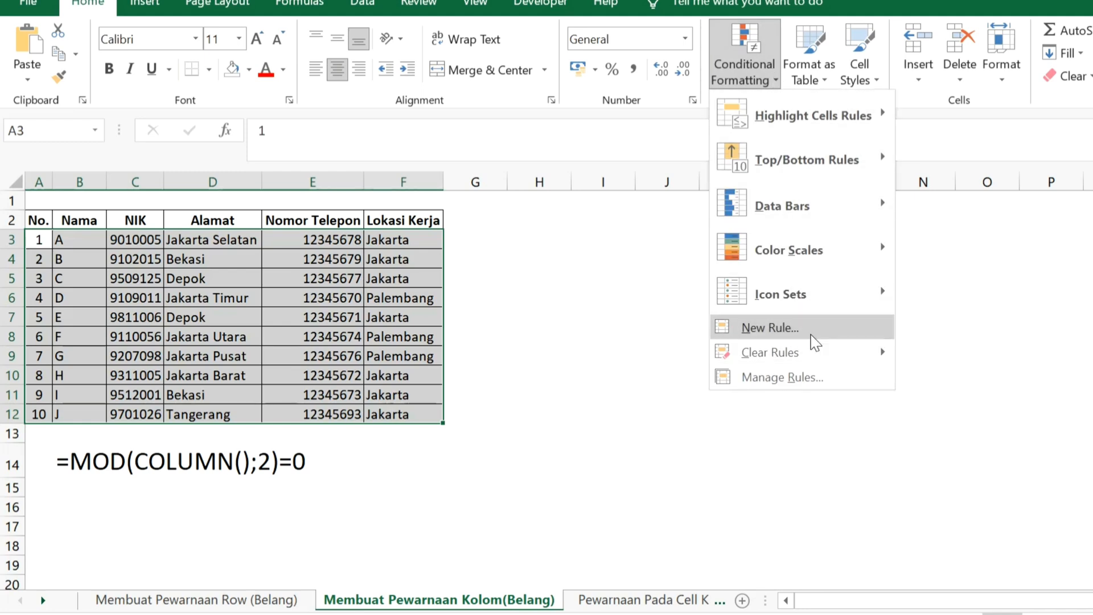
pyautogui.click(815, 336)
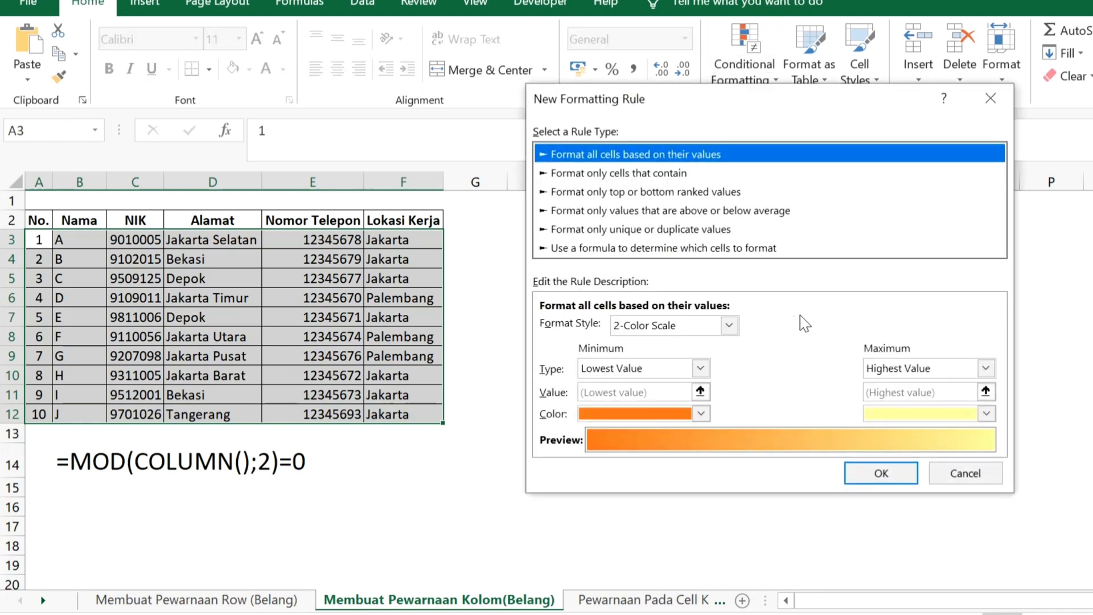
pyautogui.click(724, 250)
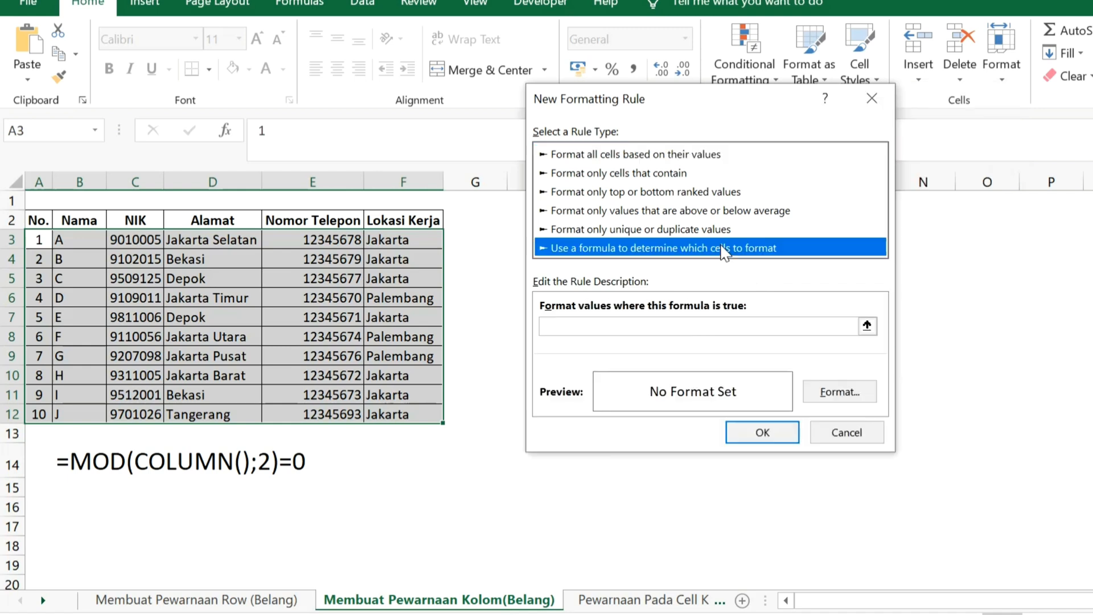
pyautogui.click(675, 327)
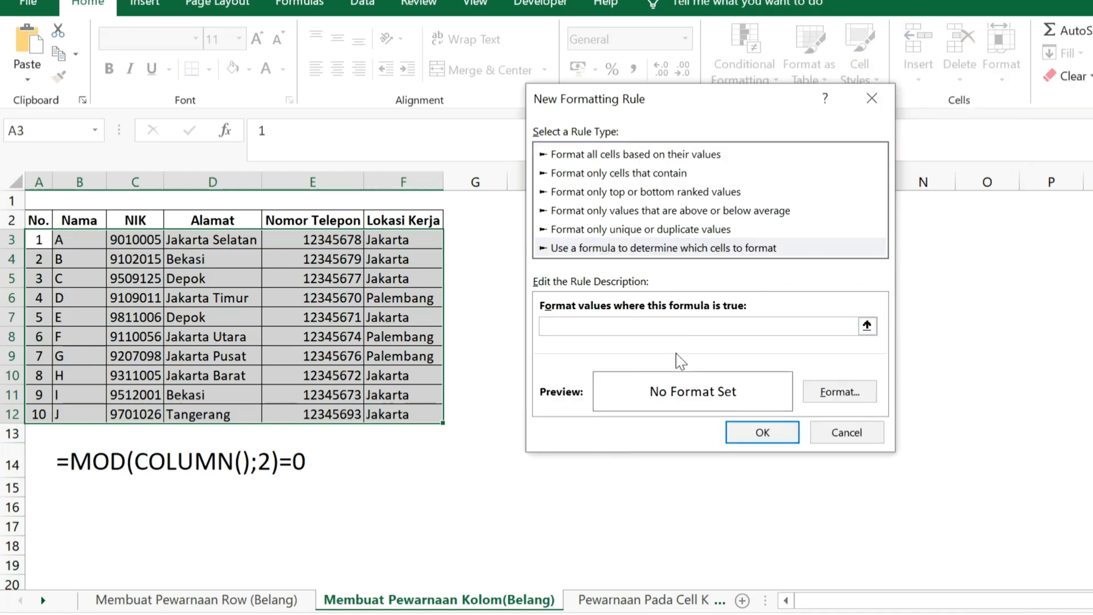
pyautogui.write('=MOD(COLUMN();2')
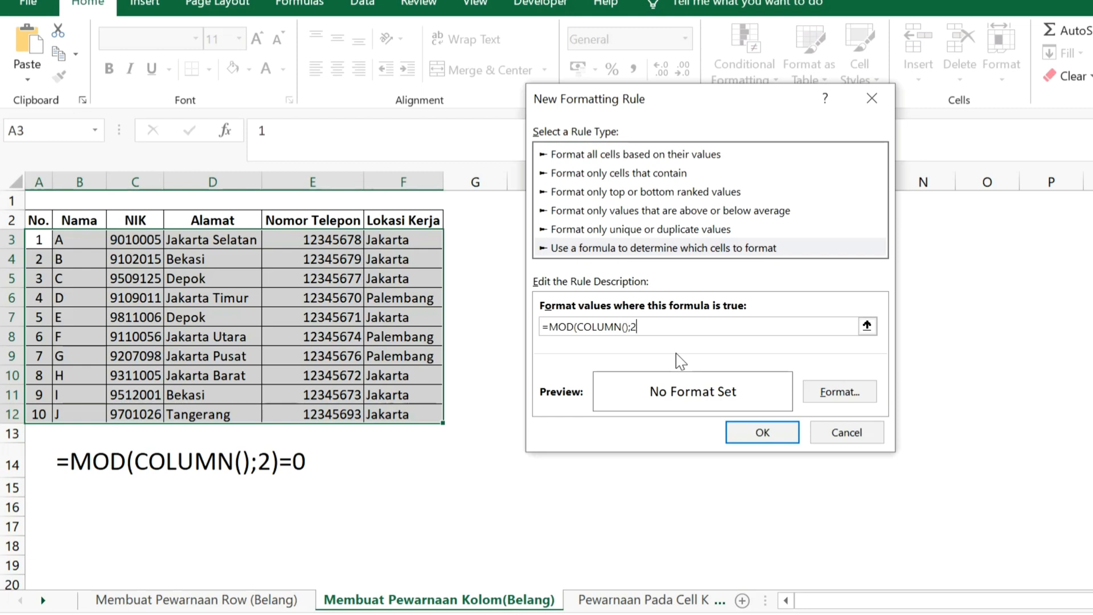
pyautogui.write(')=0')
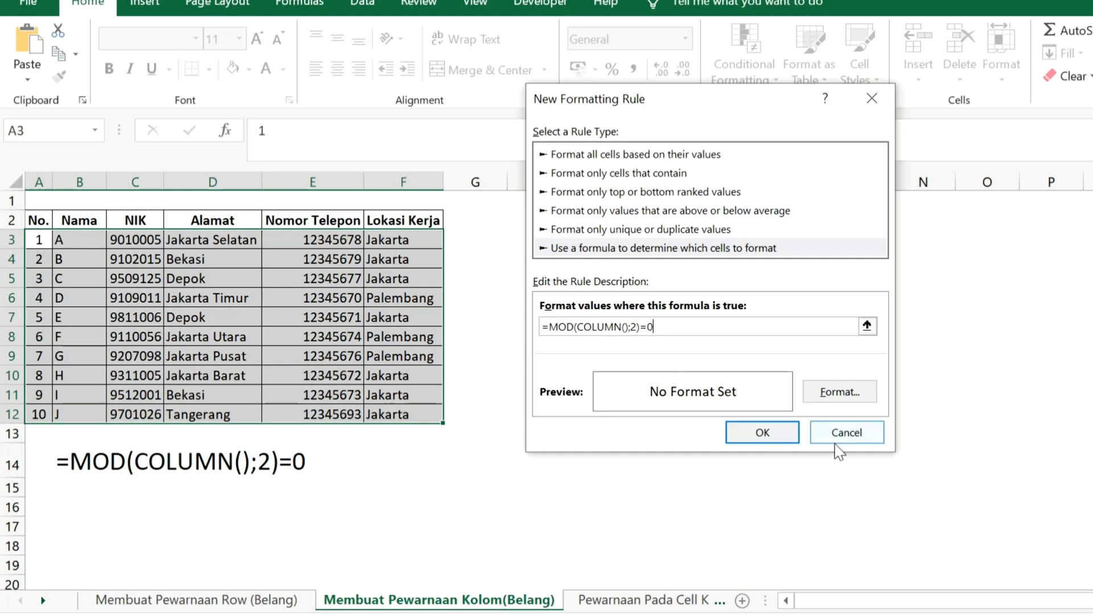
# Give the column rule a light gold background fill, apply it to the table and deselect the range
pyautogui.click(840, 393)
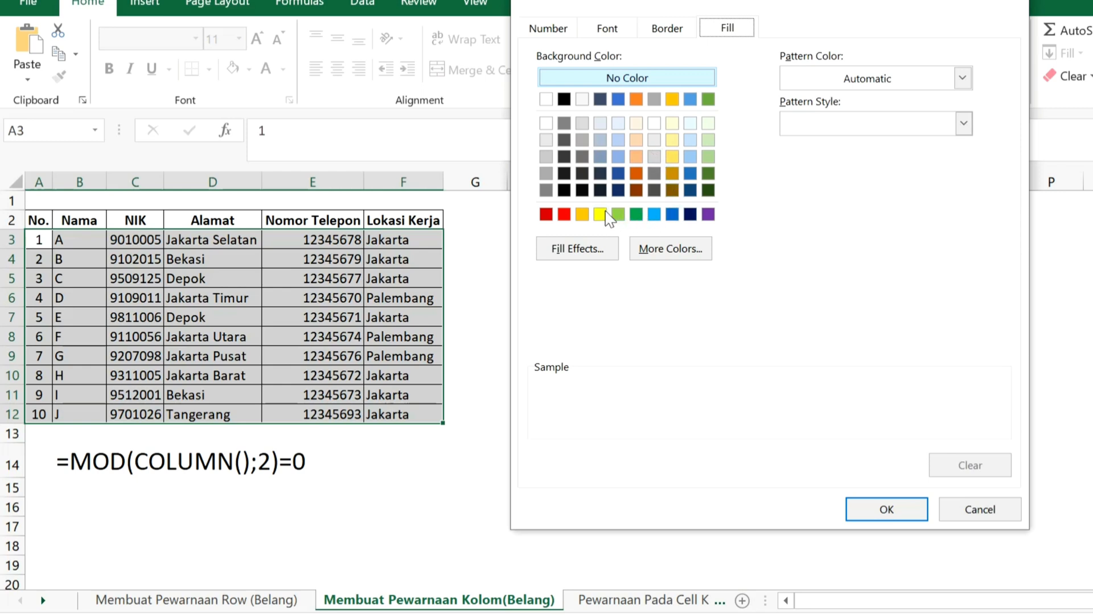
pyautogui.click(674, 158)
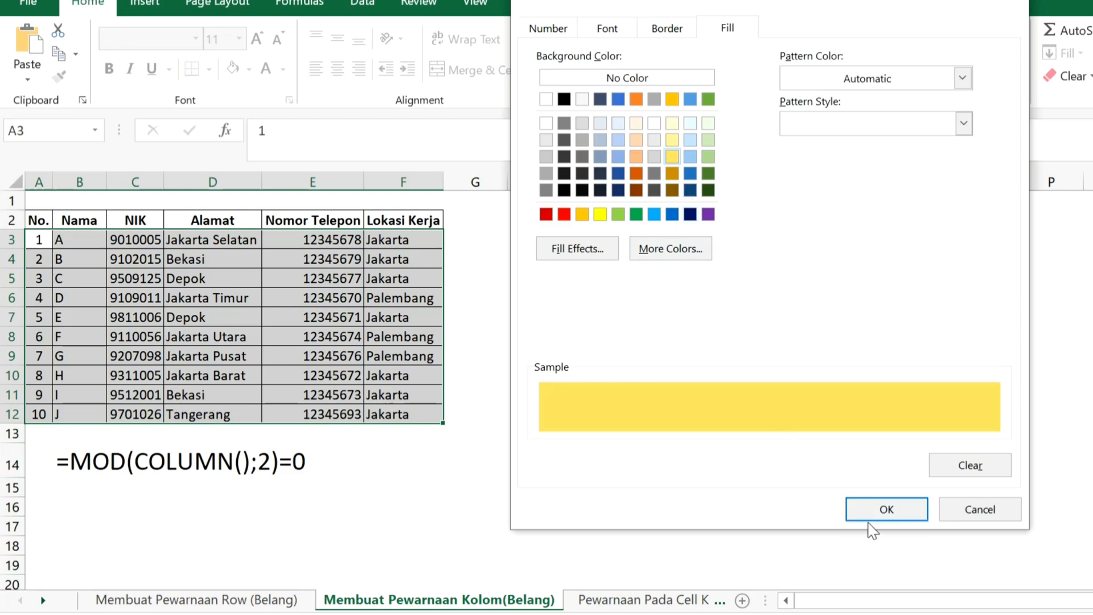
pyautogui.click(884, 511)
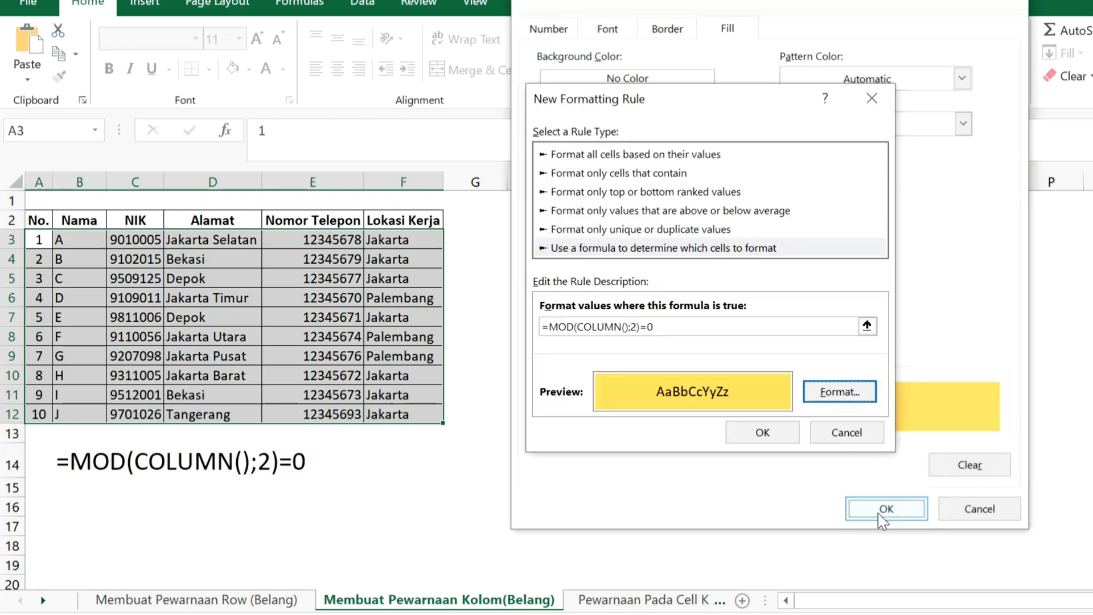
pyautogui.click(763, 432)
pyautogui.click(783, 431)
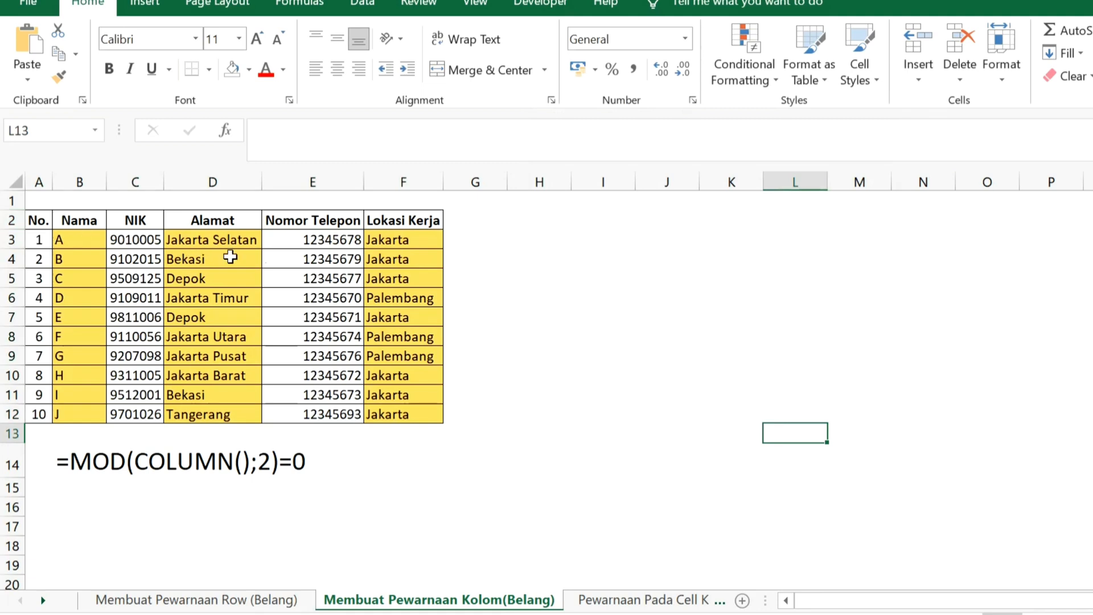
# On the sheet Pewarnaan Pada Cell Kosong, create a conditional formatting rule for A3:F12 that formats only cells containing blanks
pyautogui.hotkey('ctrl', 'pagedown')
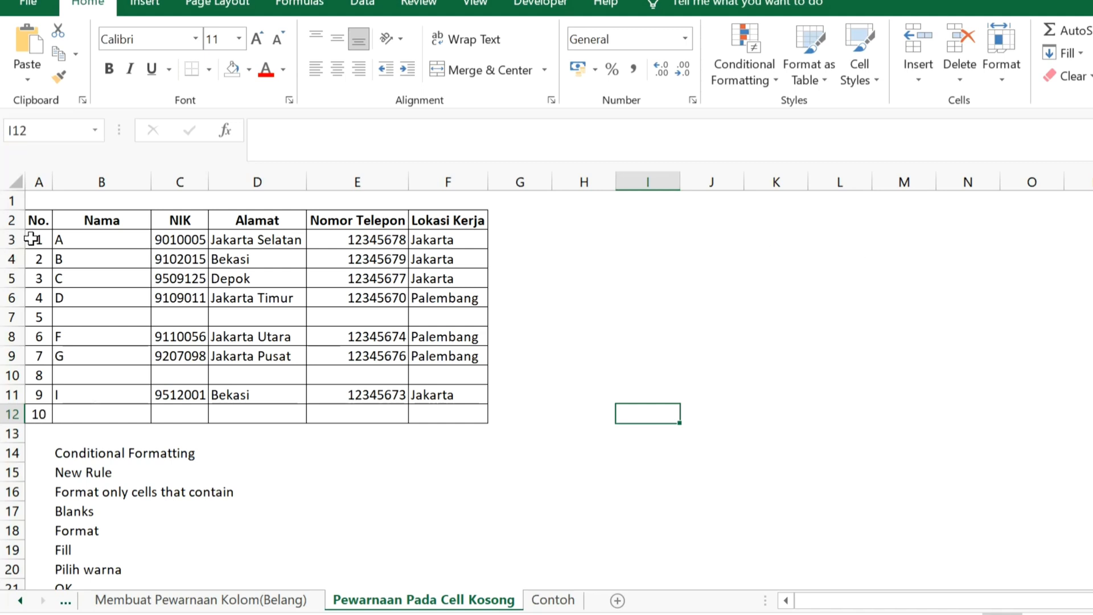
pyautogui.moveTo(33, 239); pyautogui.dragTo(424, 412)
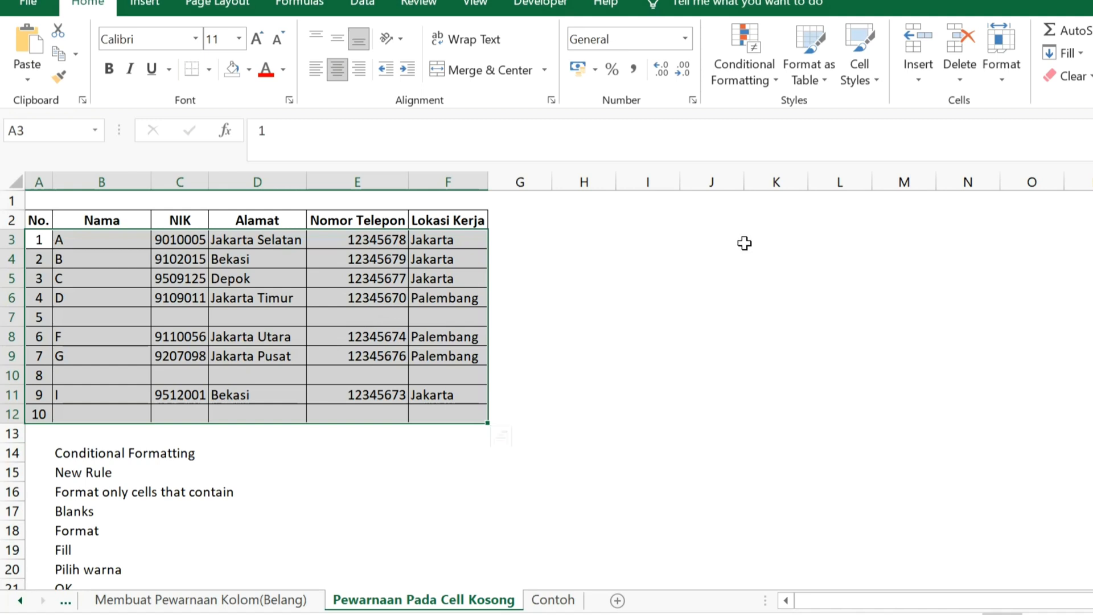
pyautogui.click(777, 83)
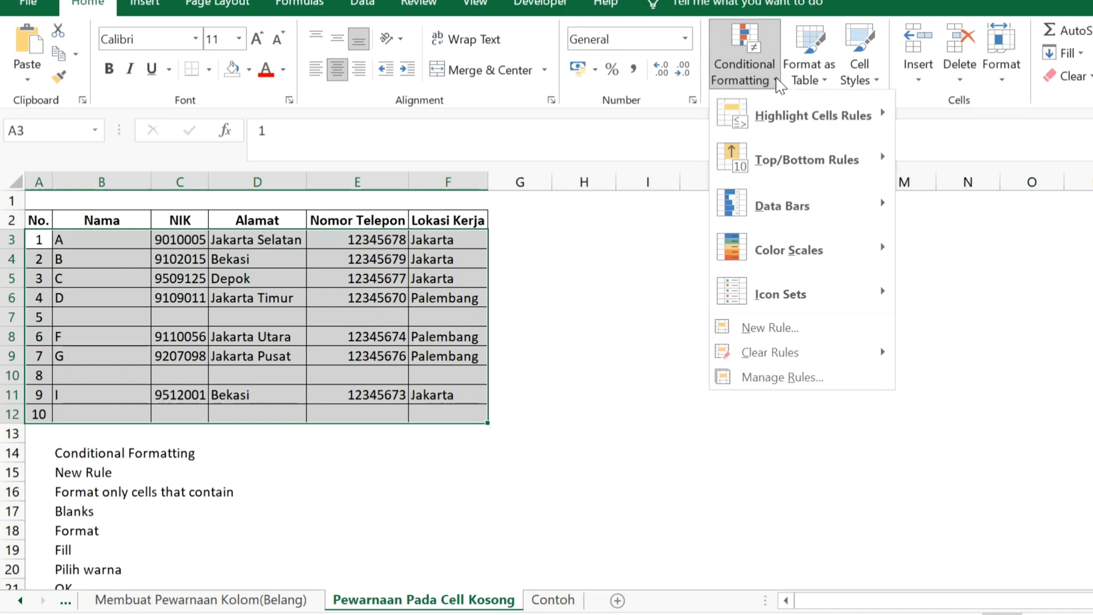
pyautogui.click(783, 333)
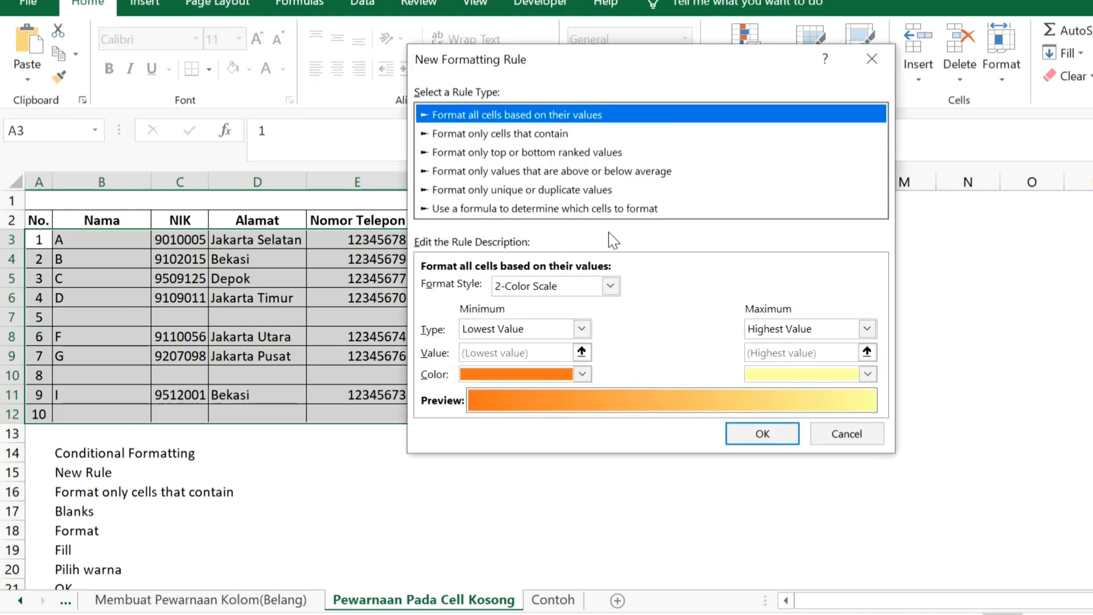
pyautogui.click(535, 137)
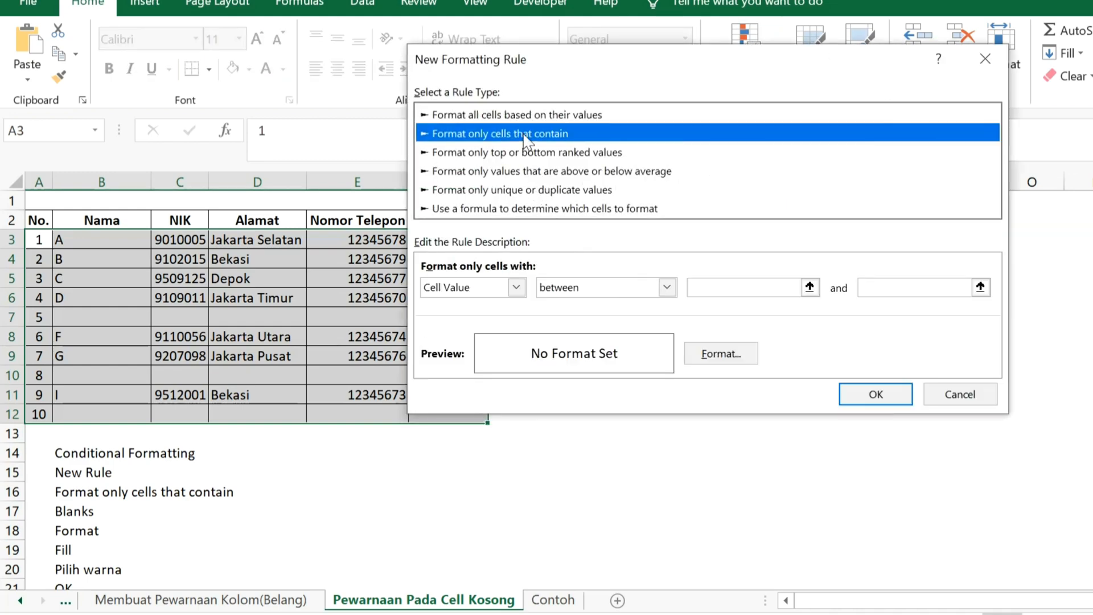
pyautogui.click(516, 287)
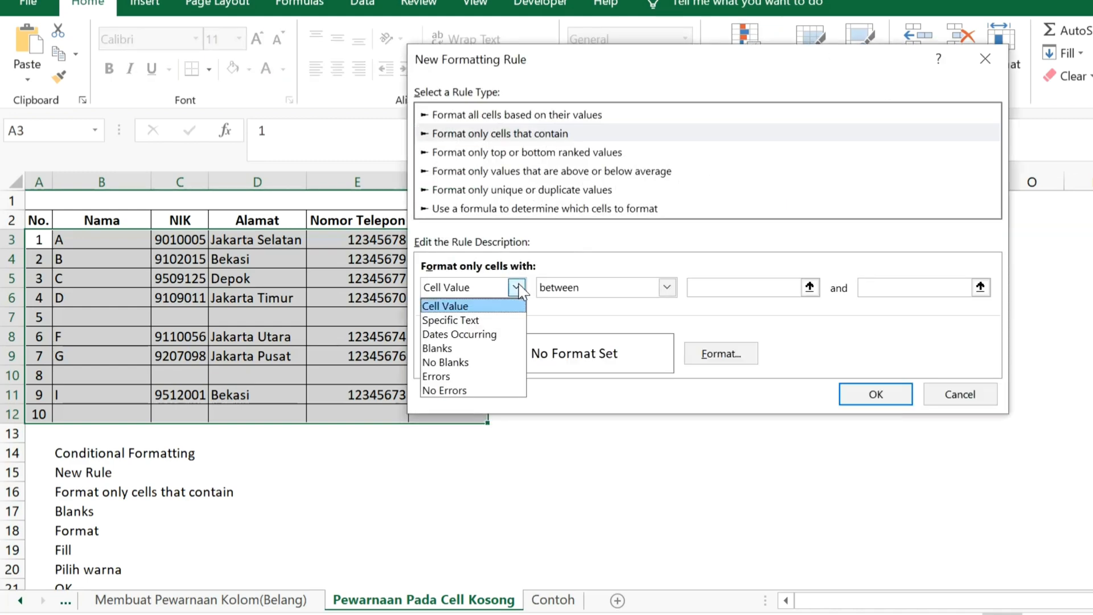
pyautogui.click(481, 348)
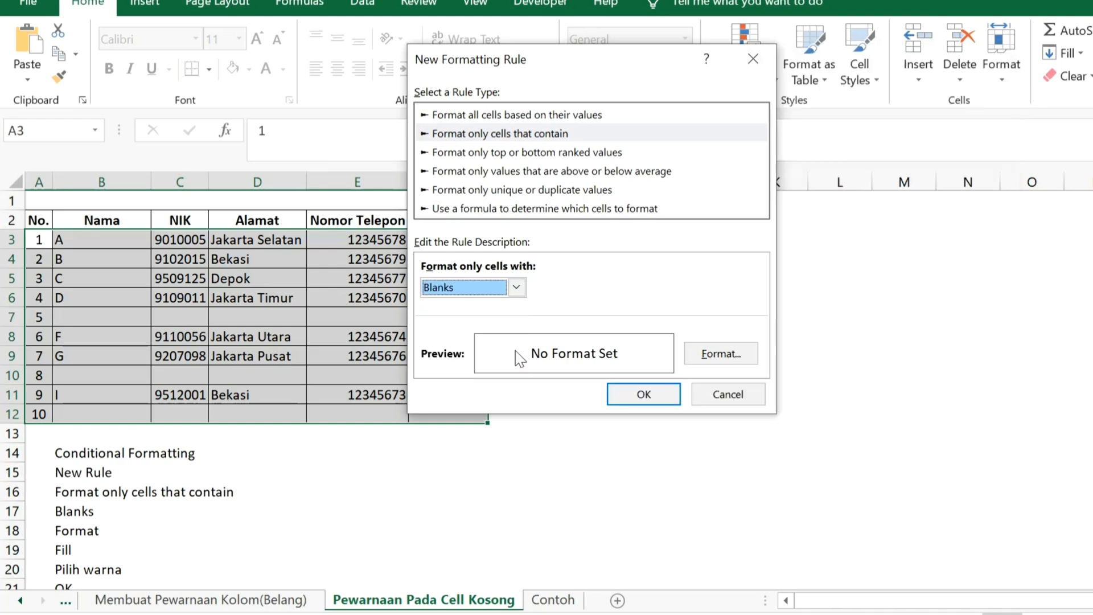
# Give the blanks rule an orange background fill, apply it to the table and deselect the range
pyautogui.click(731, 353)
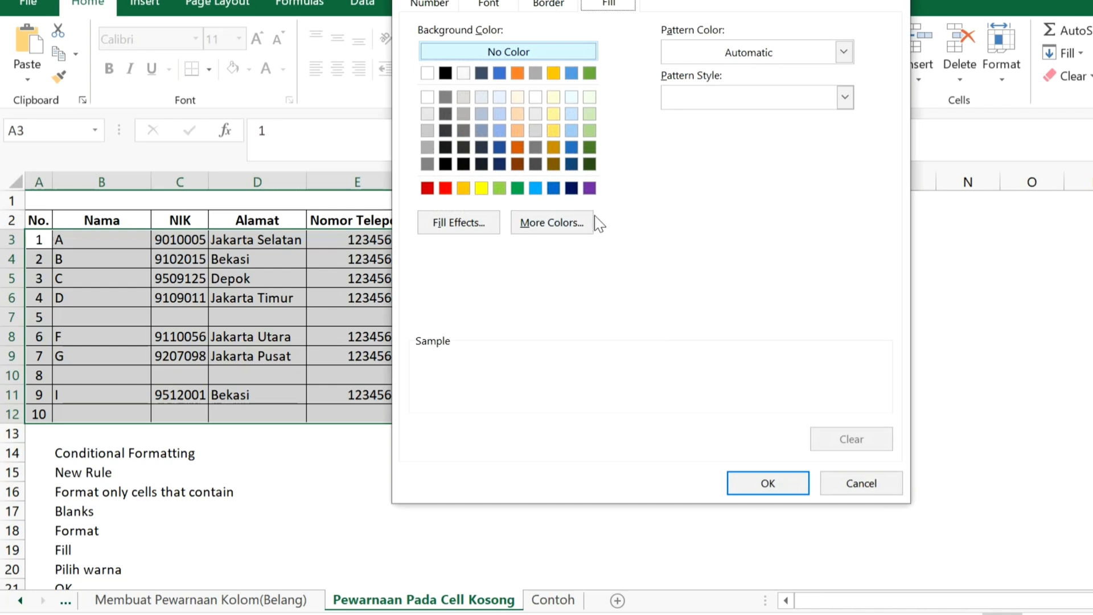
pyautogui.click(518, 74)
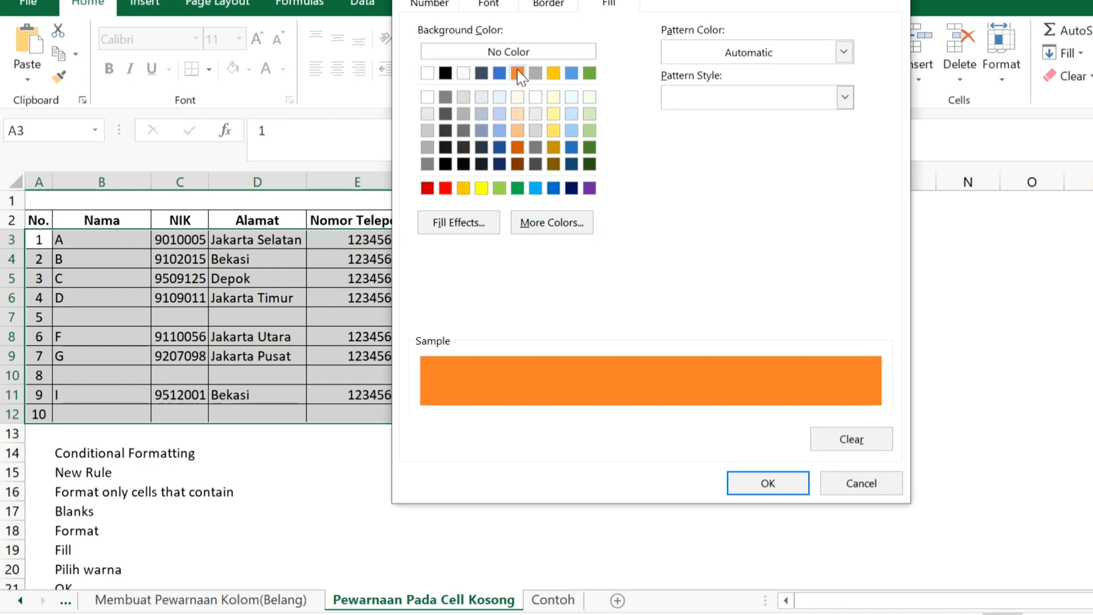
pyautogui.click(790, 485)
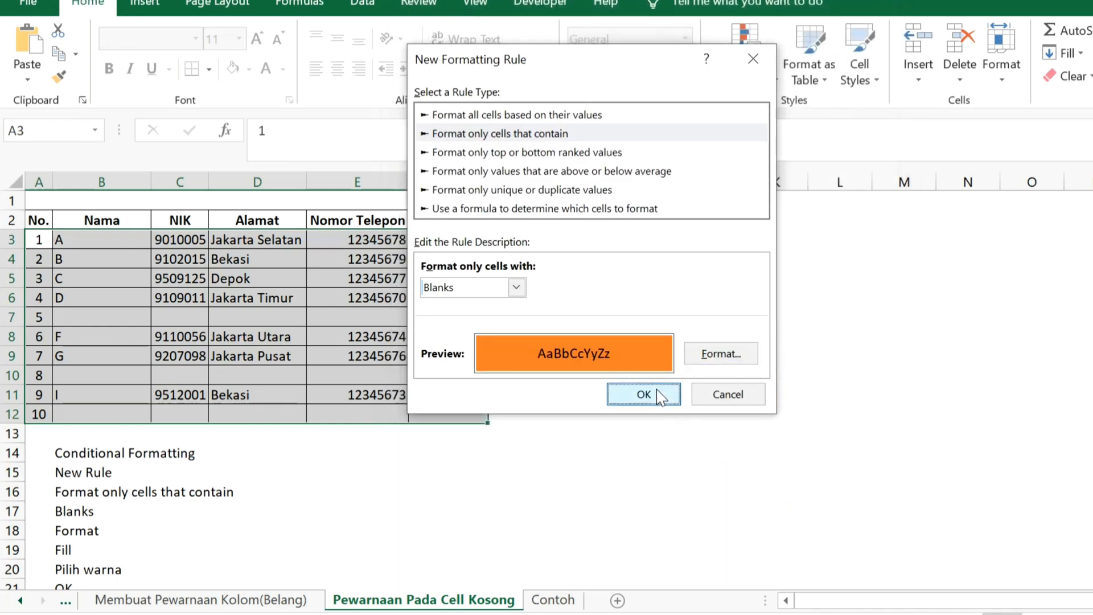
pyautogui.click(643, 393)
pyautogui.click(805, 410)
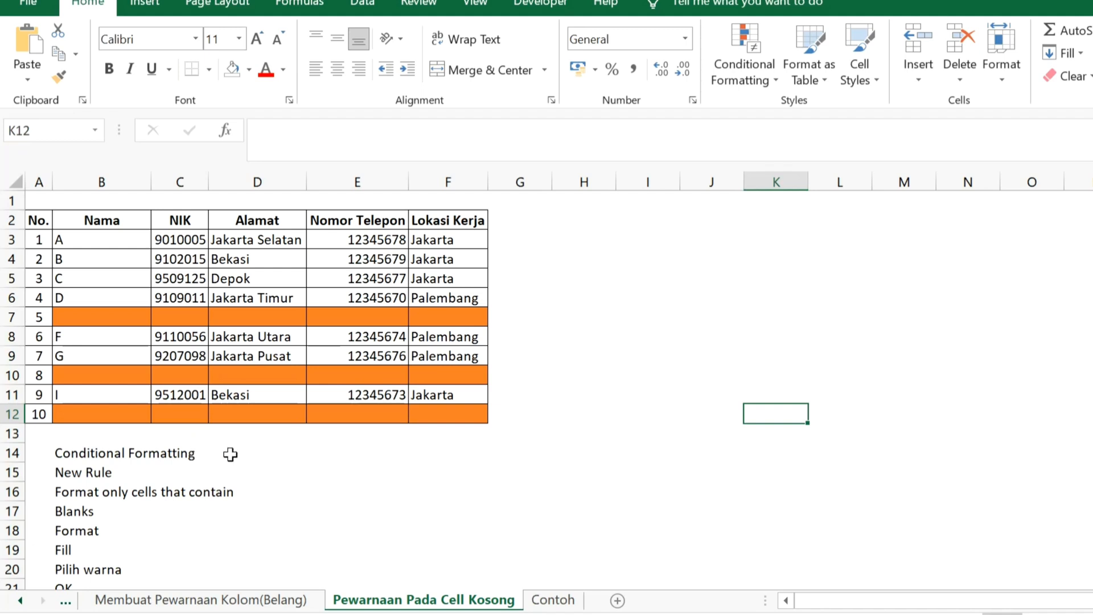
# Switch to the sheet Contoh and read the first formatting criterion in row 11 below the sales table
pyautogui.hotkey('ctrl', 'pagedown')
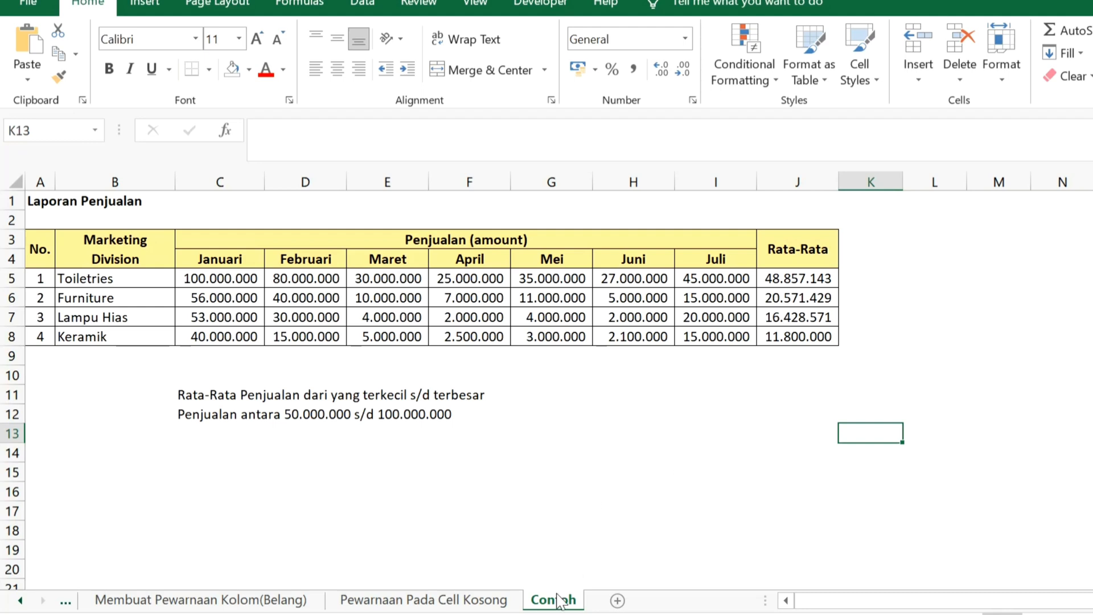
pyautogui.click(210, 397)
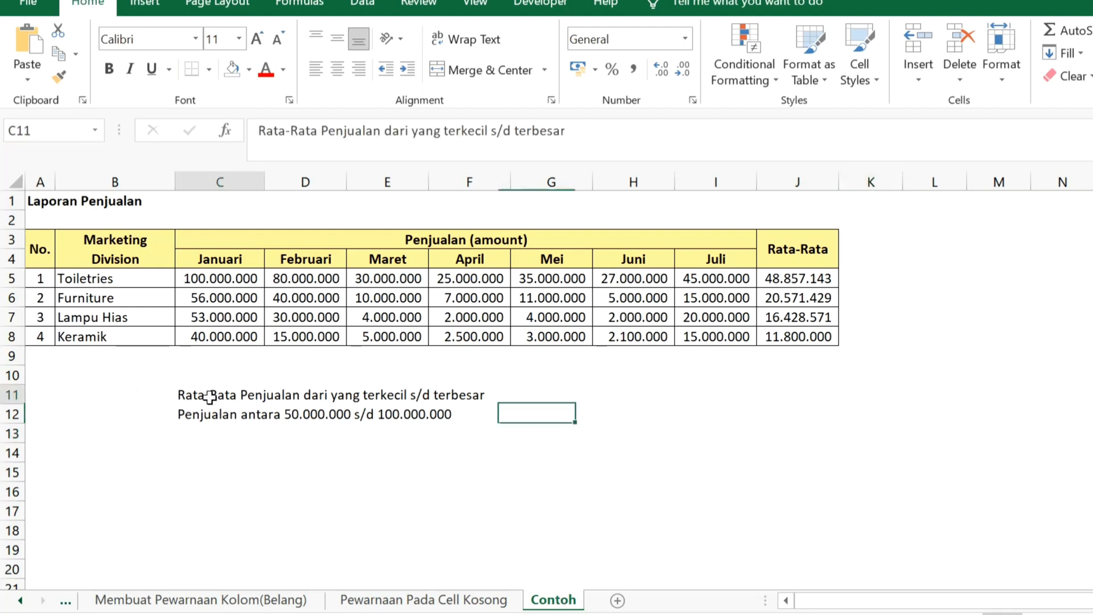
pyautogui.click(432, 395)
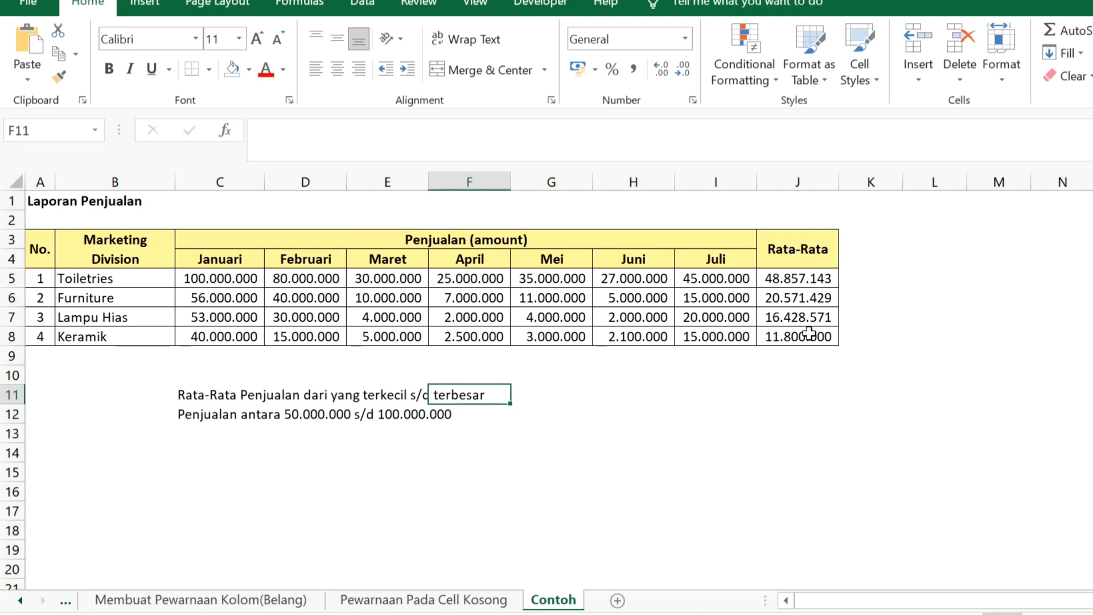
# Start a new conditional formatting rule based on cell values for the Rata-Rata averages in J5:J8, keeping the dialog clear of the selected column
pyautogui.moveTo(811, 279); pyautogui.dragTo(805, 336)
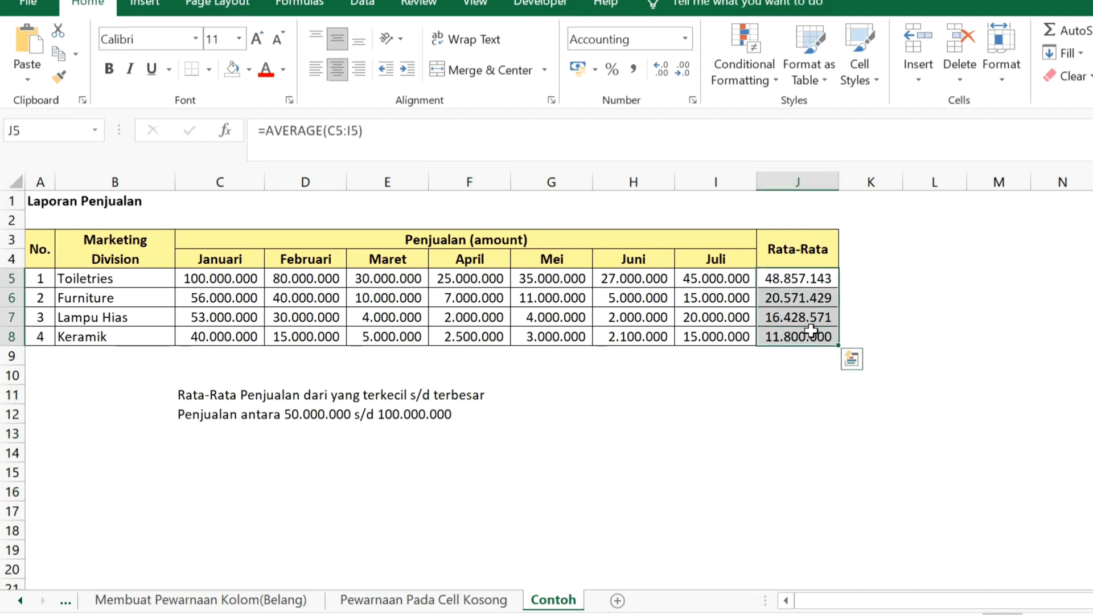
pyautogui.click(759, 86)
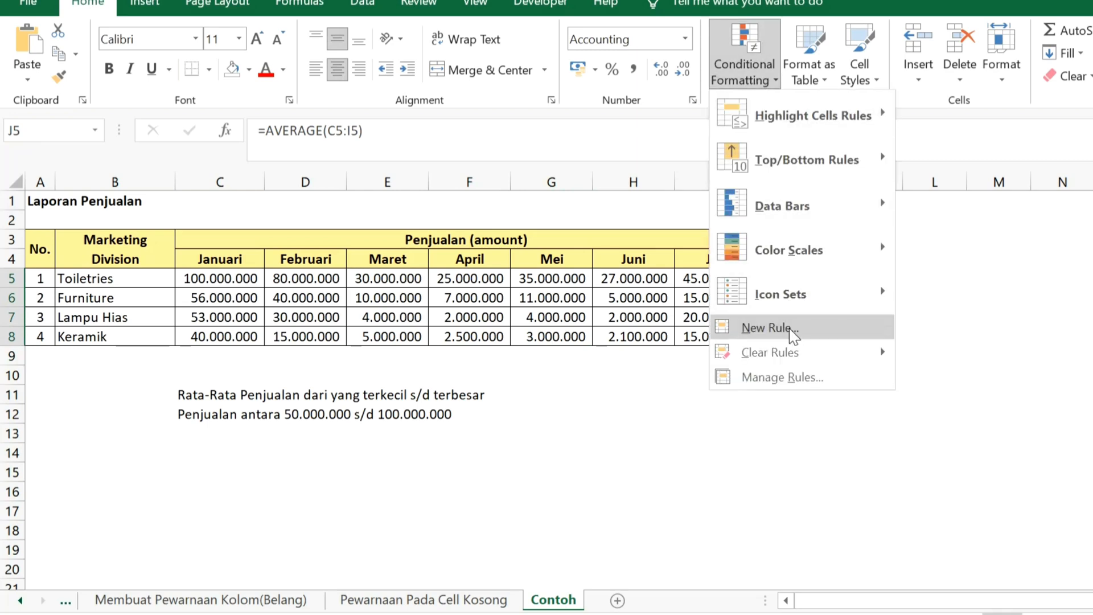
pyautogui.press('Escape')
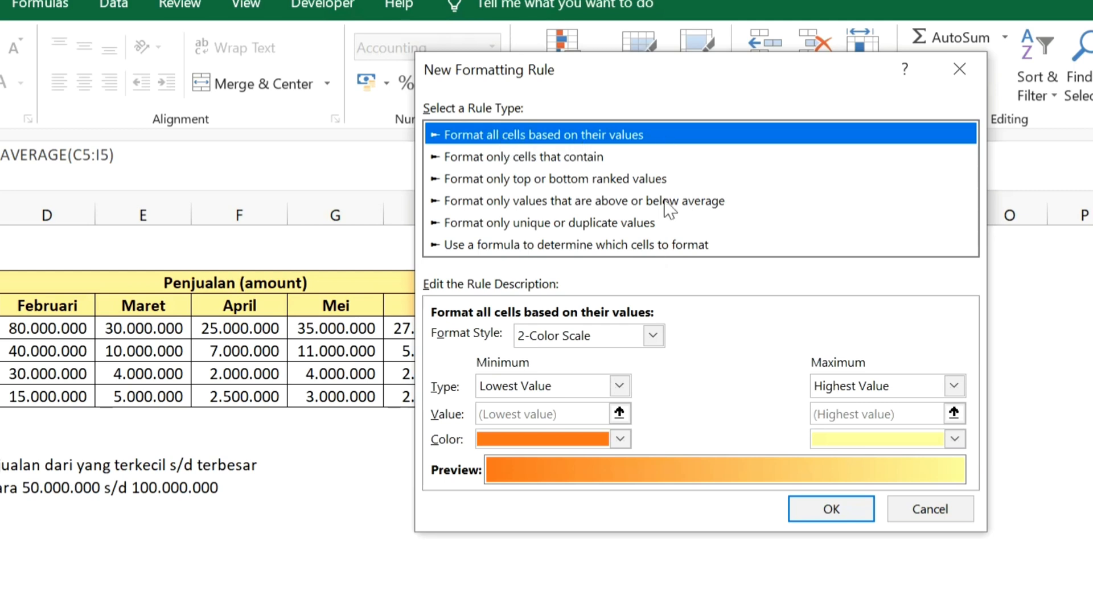
pyautogui.moveTo(694, 81); pyautogui.dragTo(826, 76)
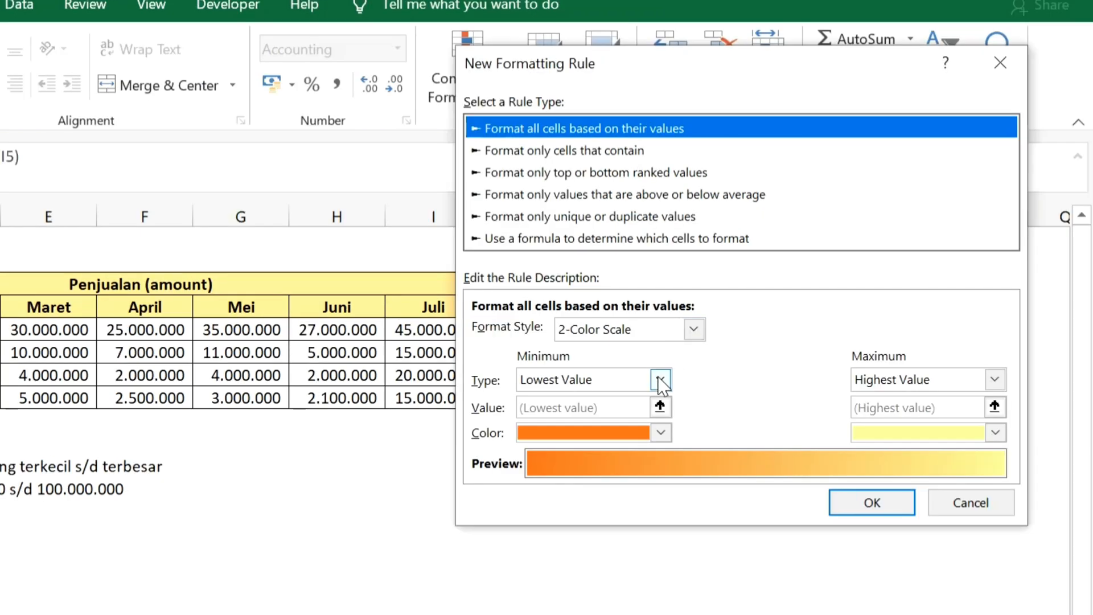
pyautogui.moveTo(732, 77); pyautogui.dragTo(110, 66)
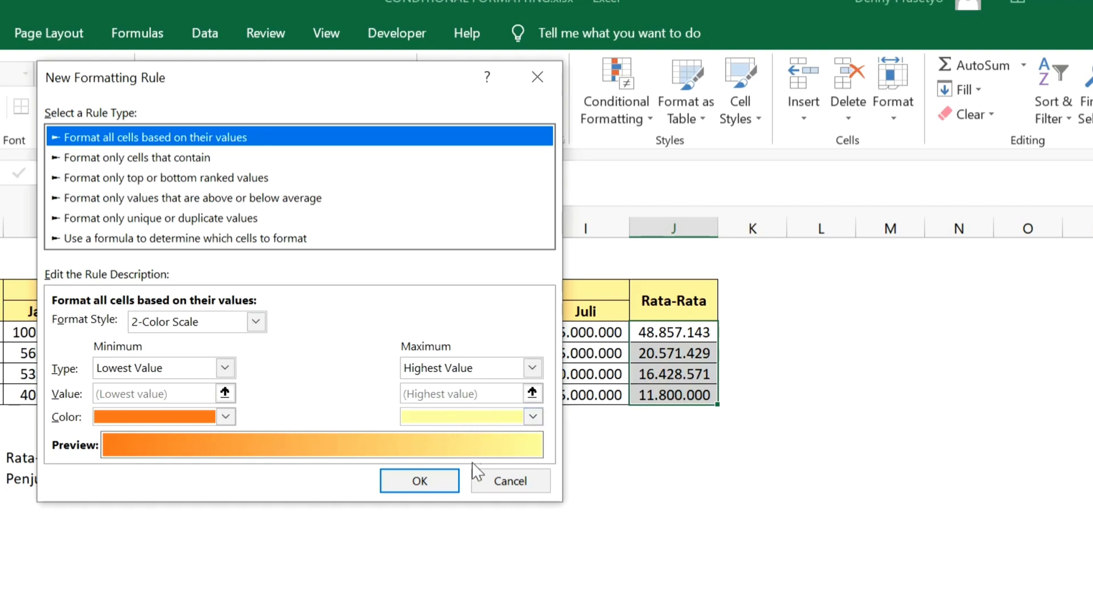
# Set the 2-Color Scale to light blue for the lowest value and dark blue for the highest, apply the rule and deselect the range
pyautogui.click(226, 417)
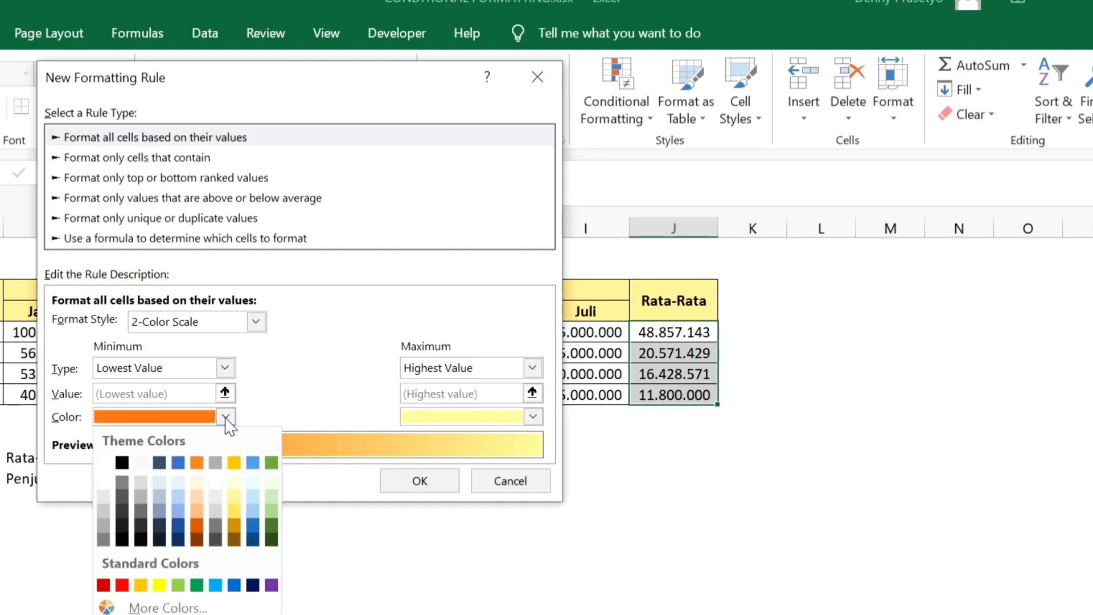
pyautogui.click(226, 417)
pyautogui.click(225, 418)
pyautogui.click(251, 500)
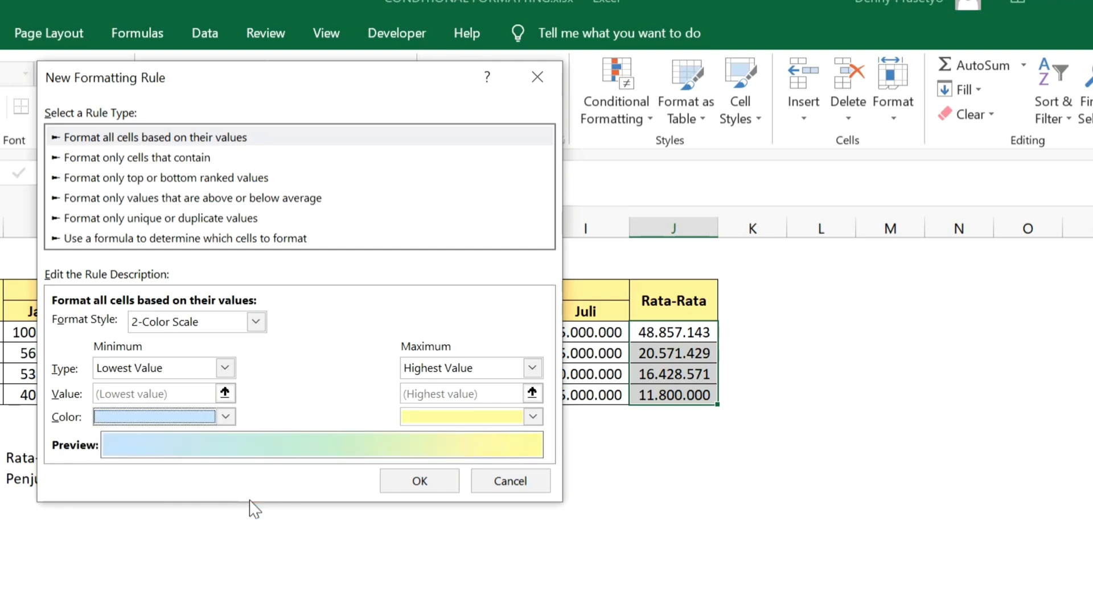
pyautogui.click(534, 418)
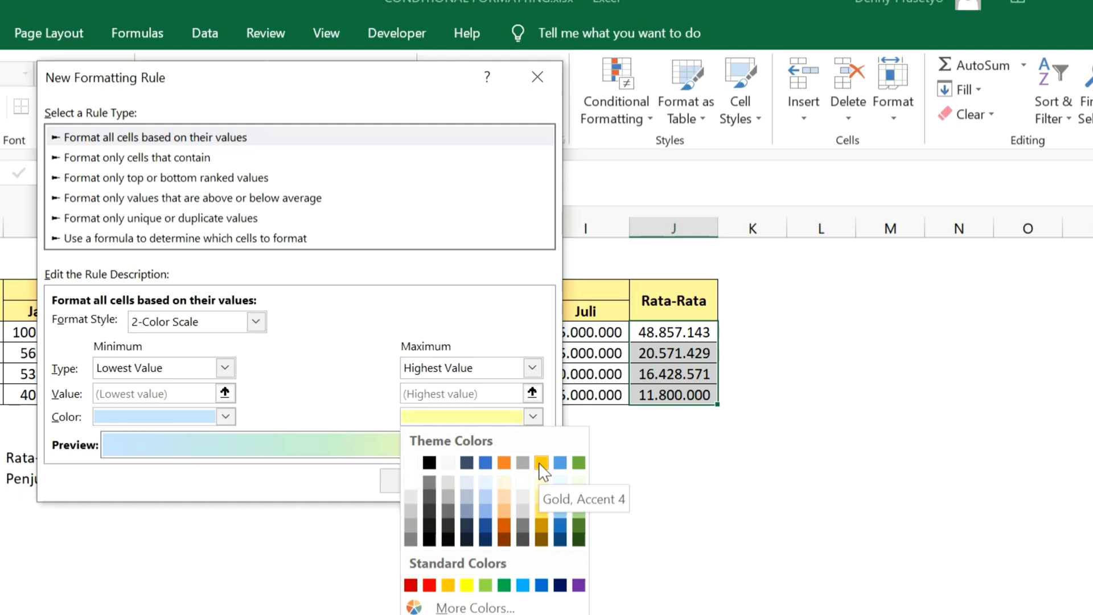
pyautogui.click(560, 539)
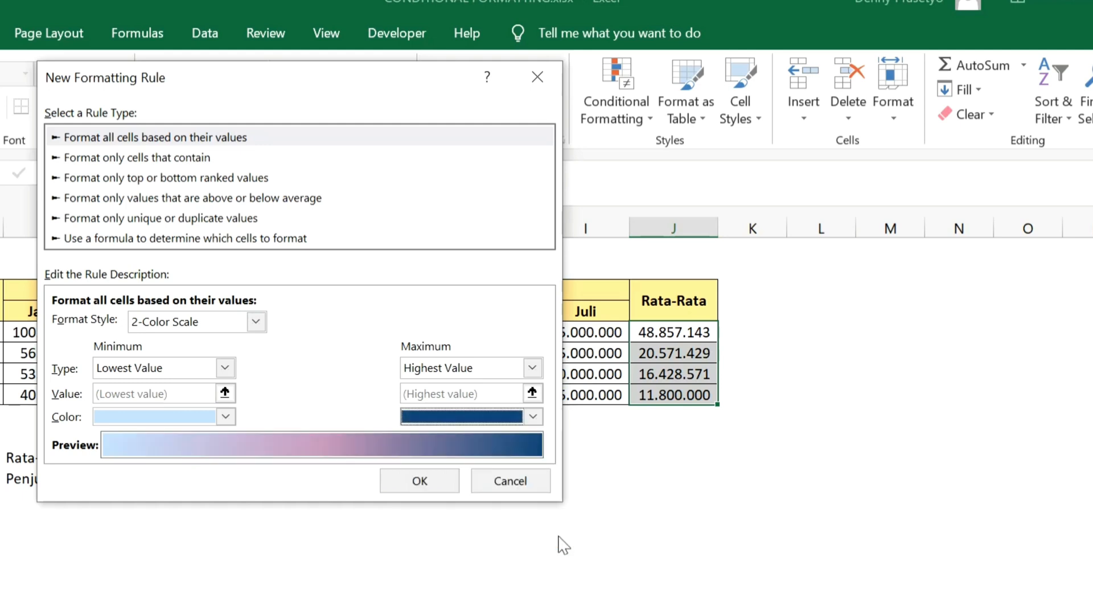
pyautogui.click(442, 488)
pyautogui.click(436, 480)
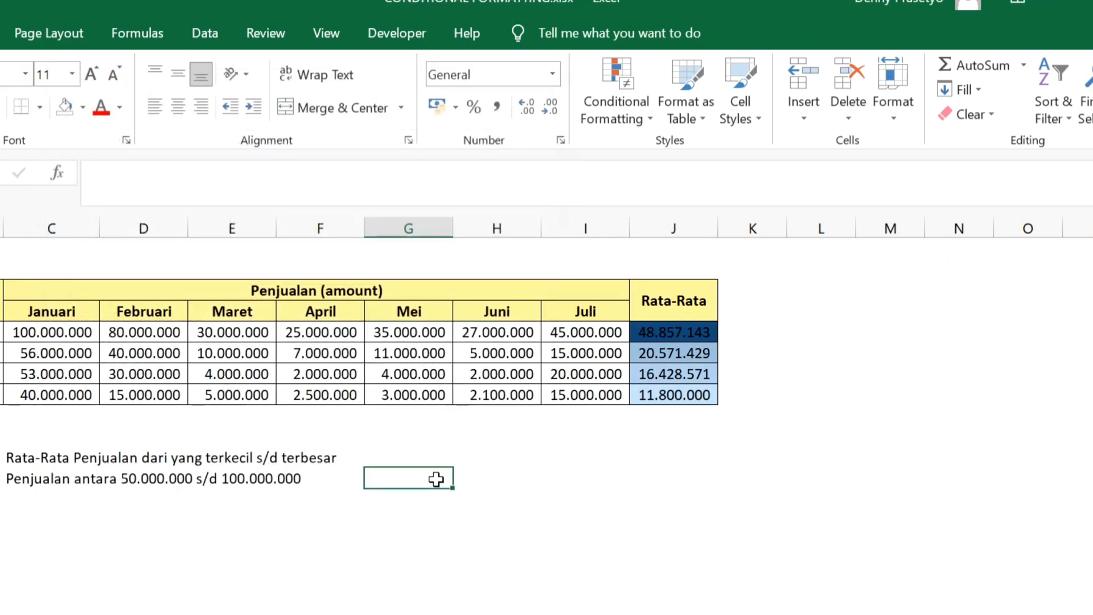
pyautogui.click(851, 519)
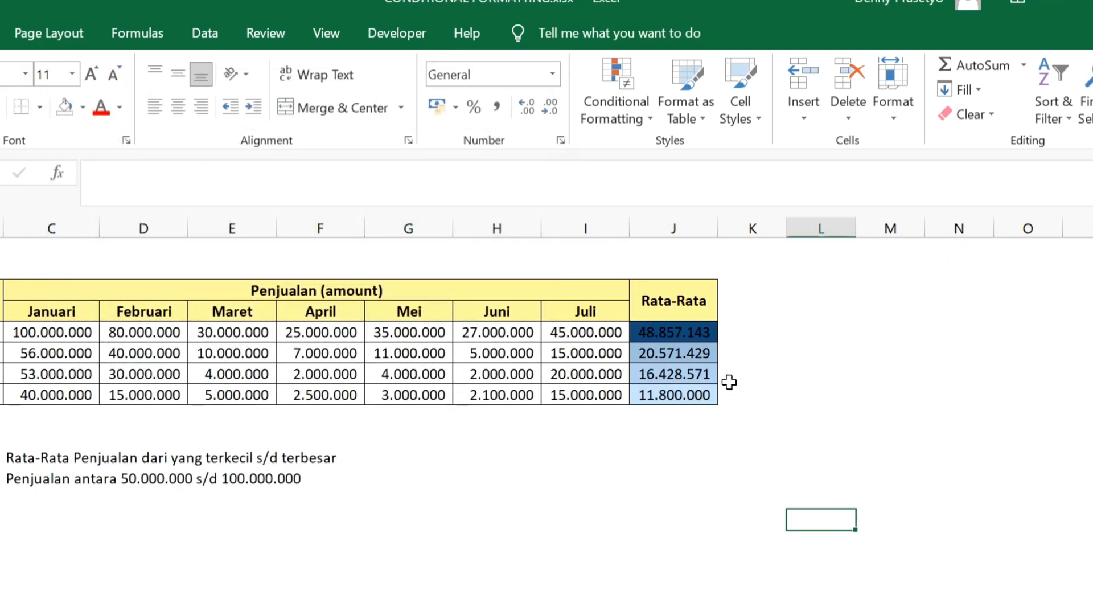
# Examine the shading of the Toiletries and Keramik averages and read the second formatting criterion in C12
pyautogui.click(688, 333)
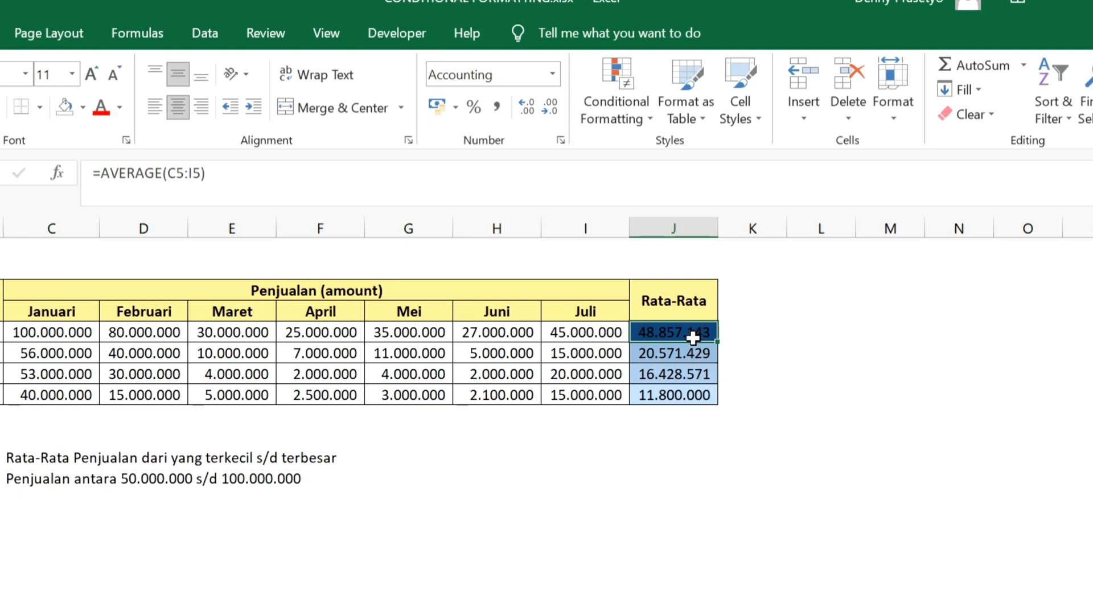
pyautogui.click(684, 399)
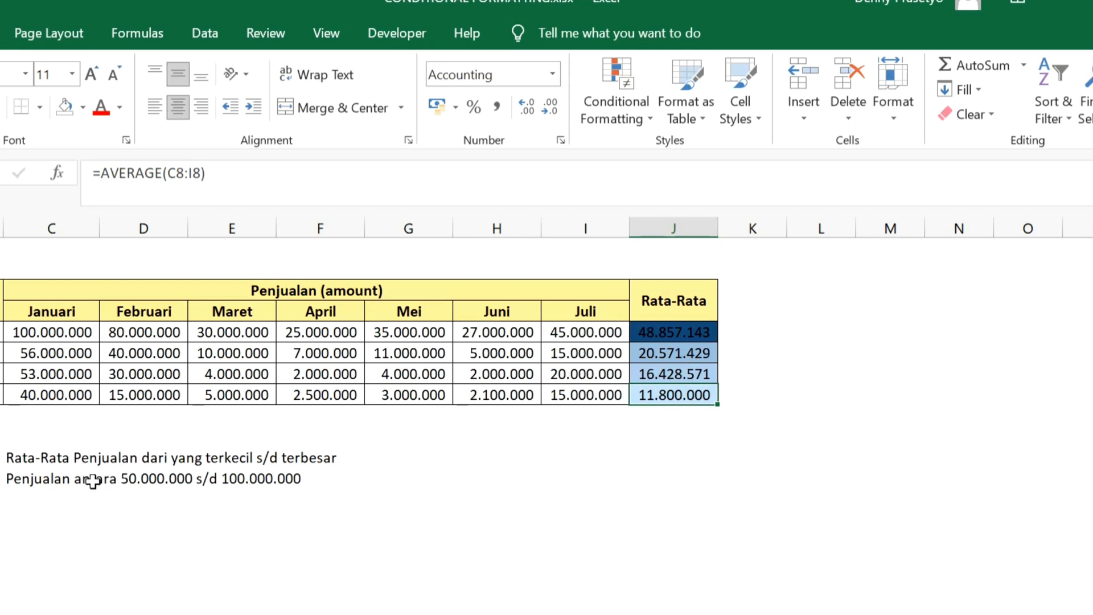
pyautogui.click(43, 479)
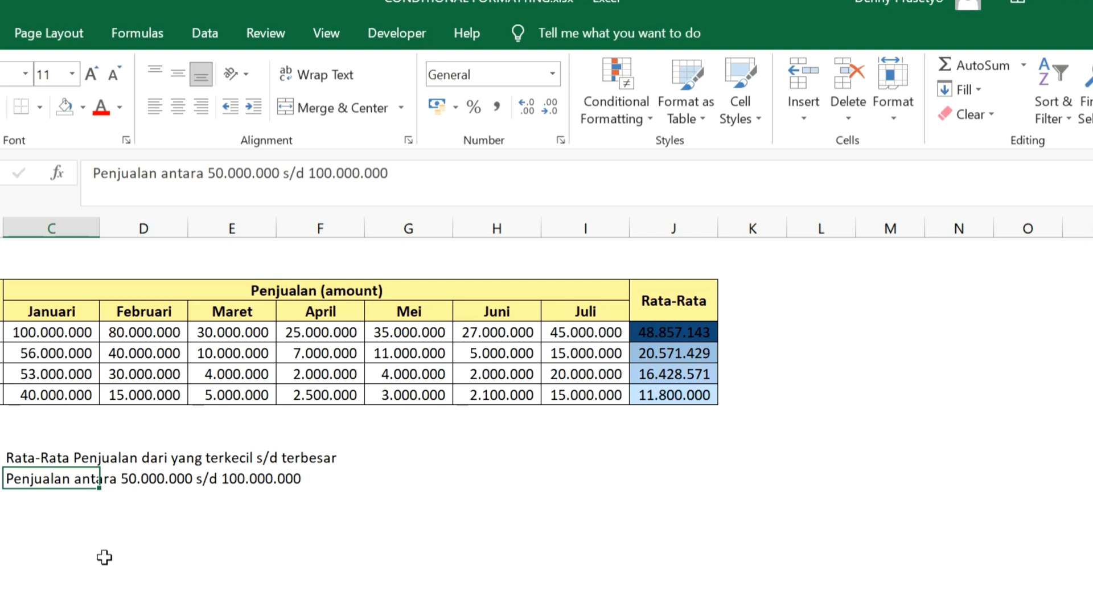
# Create a conditional formatting rule for the monthly sales in C5:I8 that targets cell values between 50000000 and 100000000
pyautogui.moveTo(51, 332); pyautogui.dragTo(580, 396)
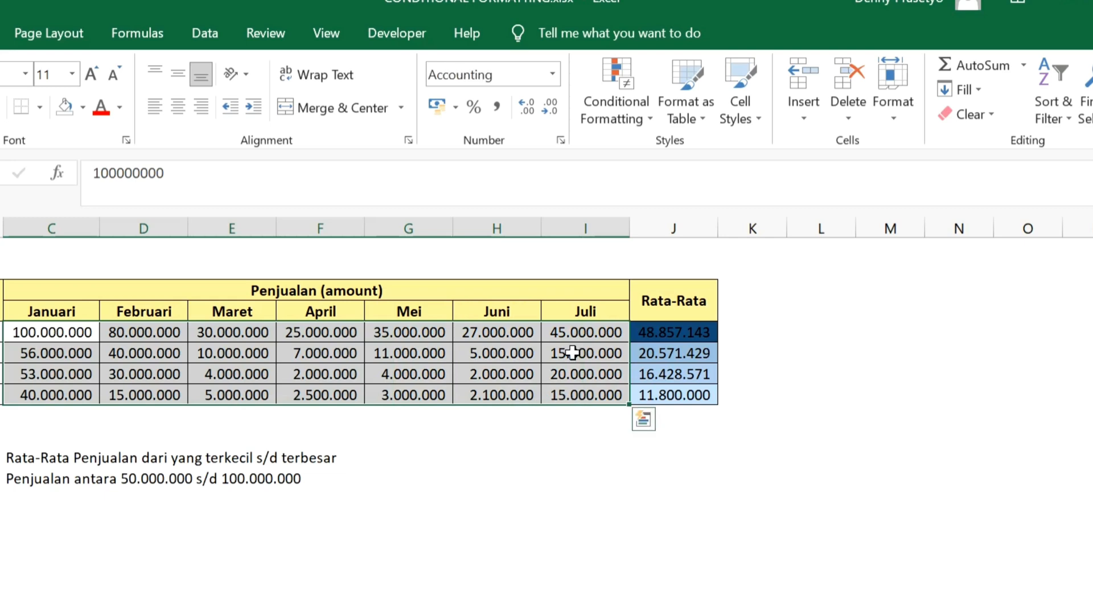
pyautogui.click(646, 130)
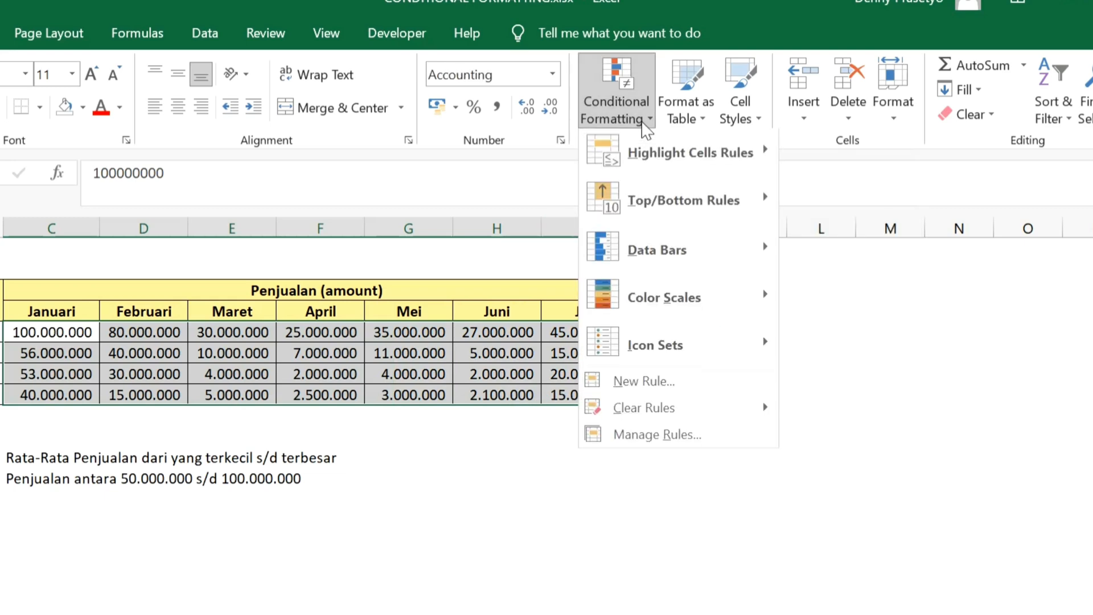
pyautogui.click(664, 387)
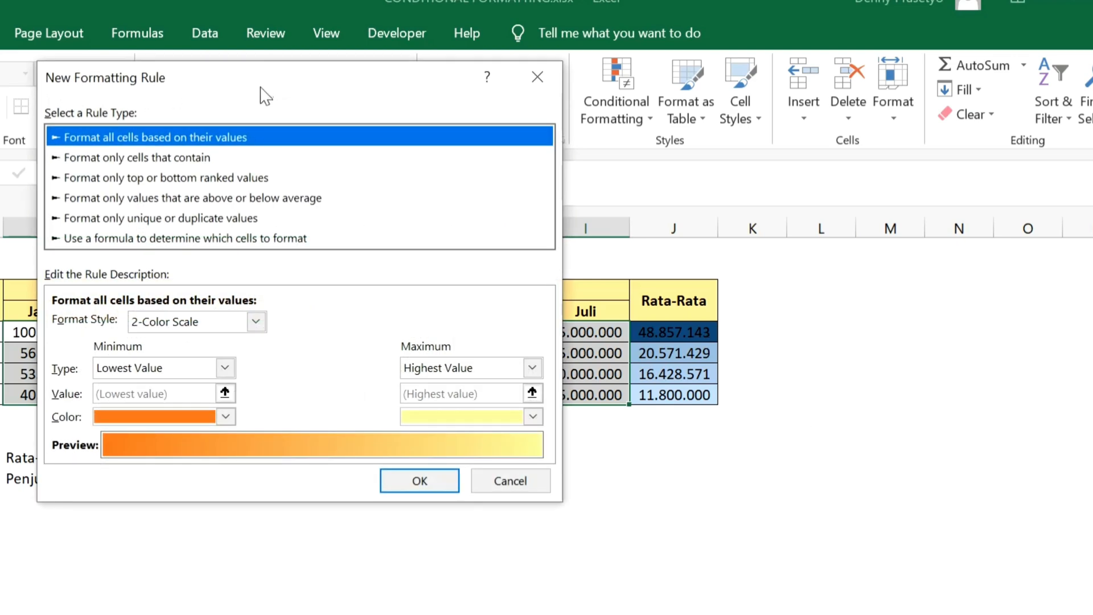
pyautogui.moveTo(263, 96); pyautogui.dragTo(784, 143)
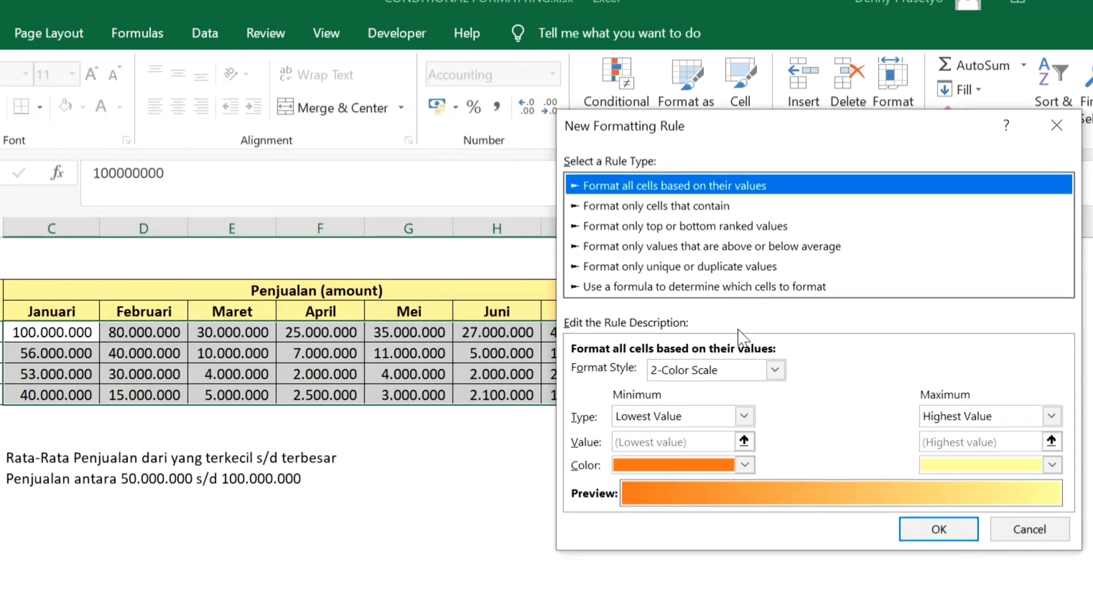
pyautogui.click(737, 207)
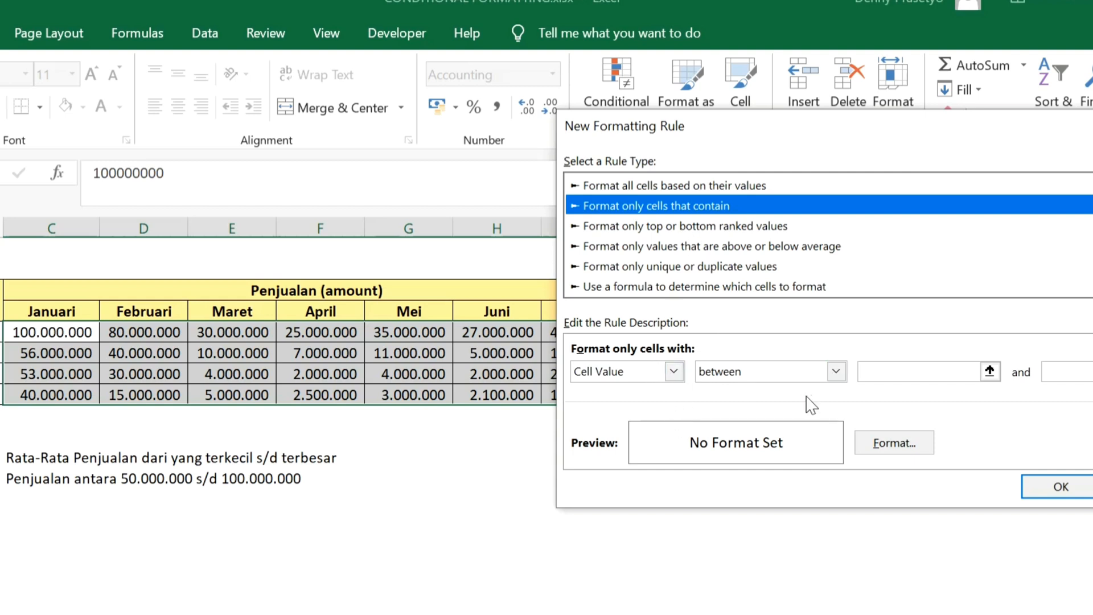
pyautogui.click(902, 373)
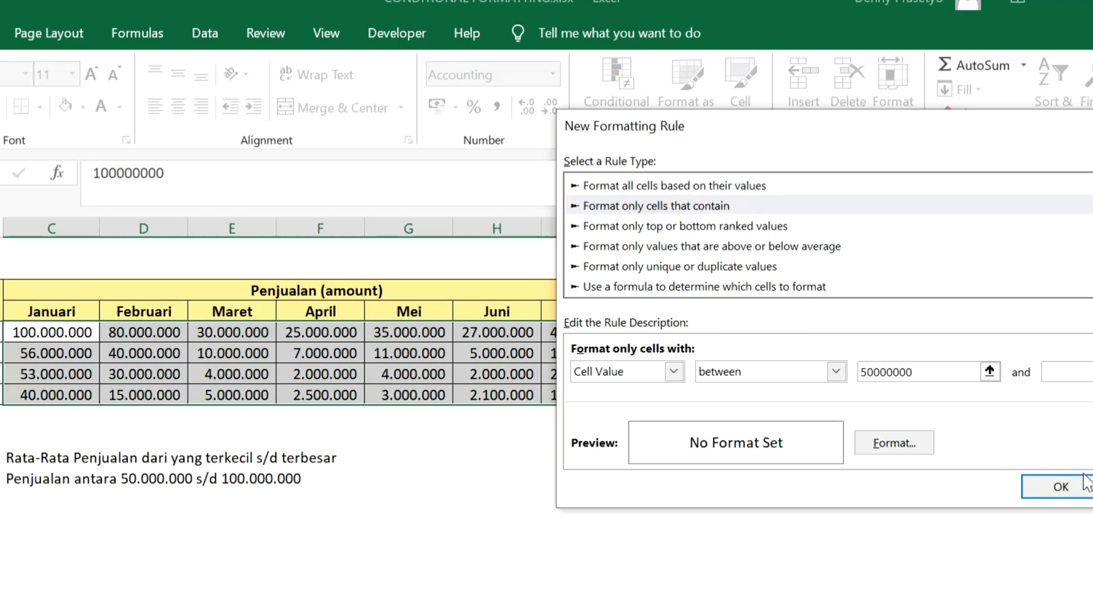
pyautogui.click(1070, 372)
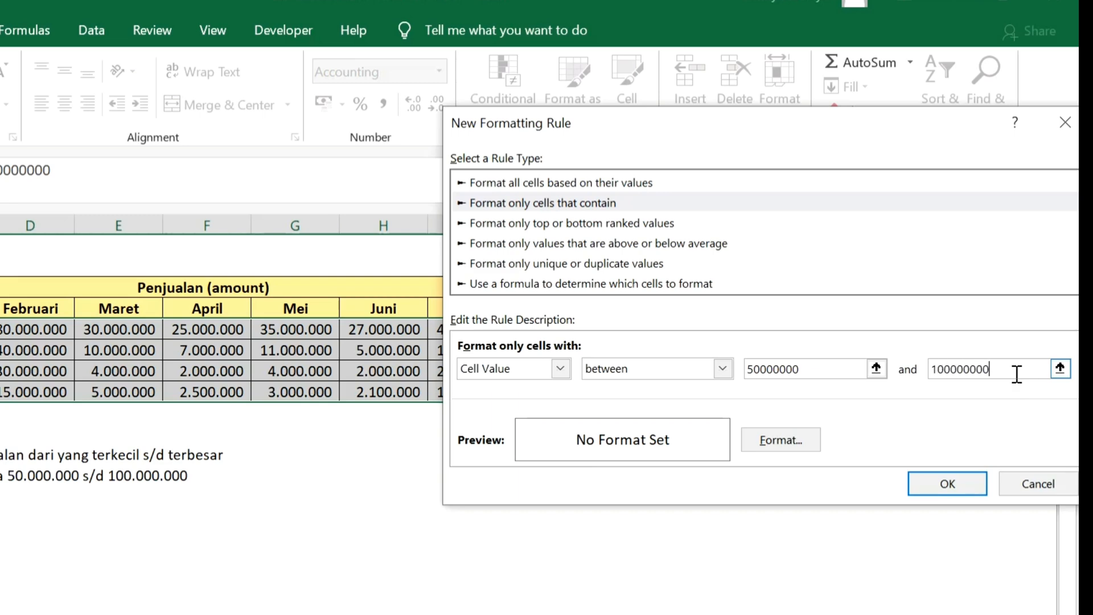
# Set a light green fill as the format for values between 50000000 and 100000000 and apply the rule to the monthly sales
pyautogui.click(789, 451)
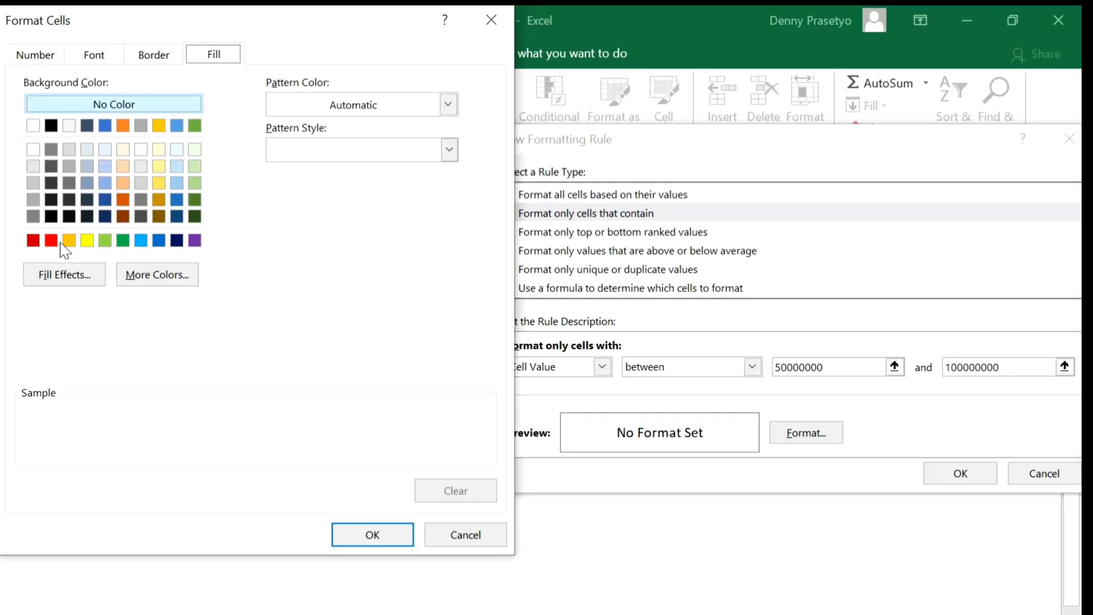
pyautogui.click(109, 242)
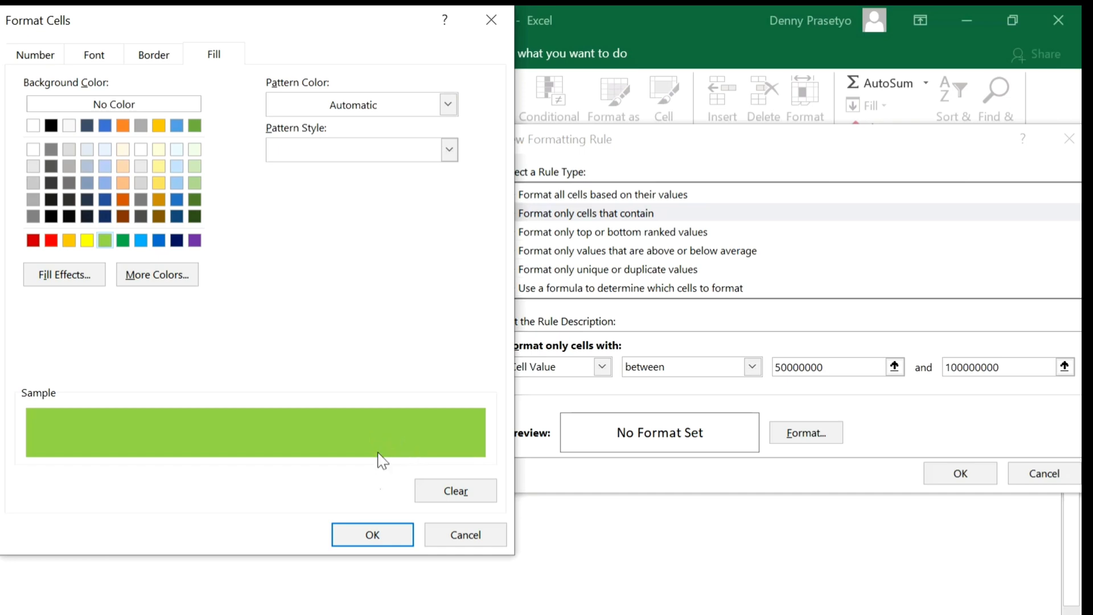
pyautogui.click(386, 543)
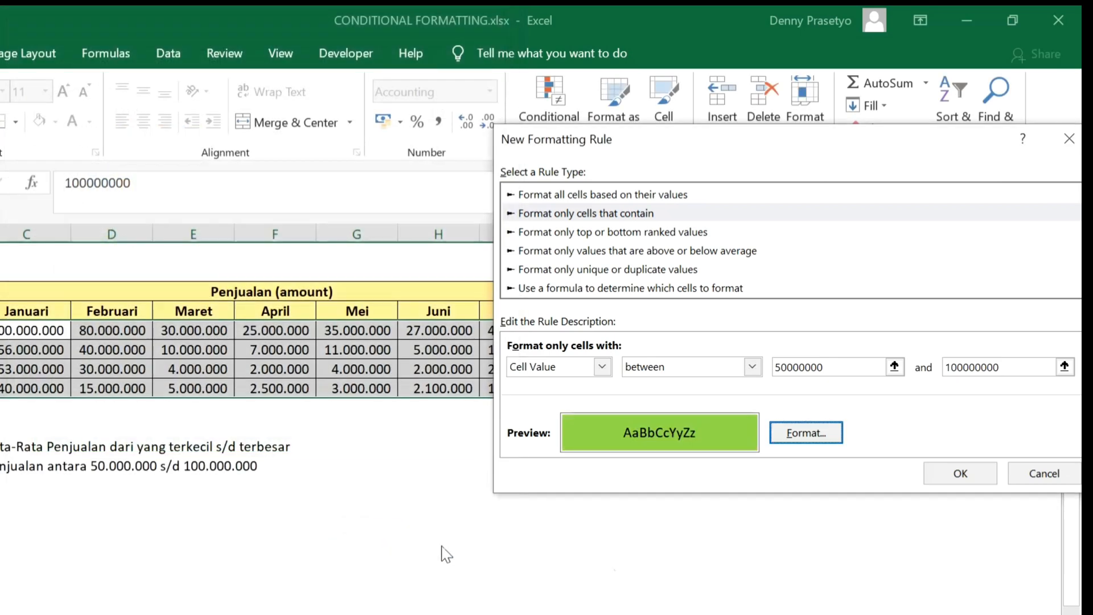
pyautogui.click(961, 473)
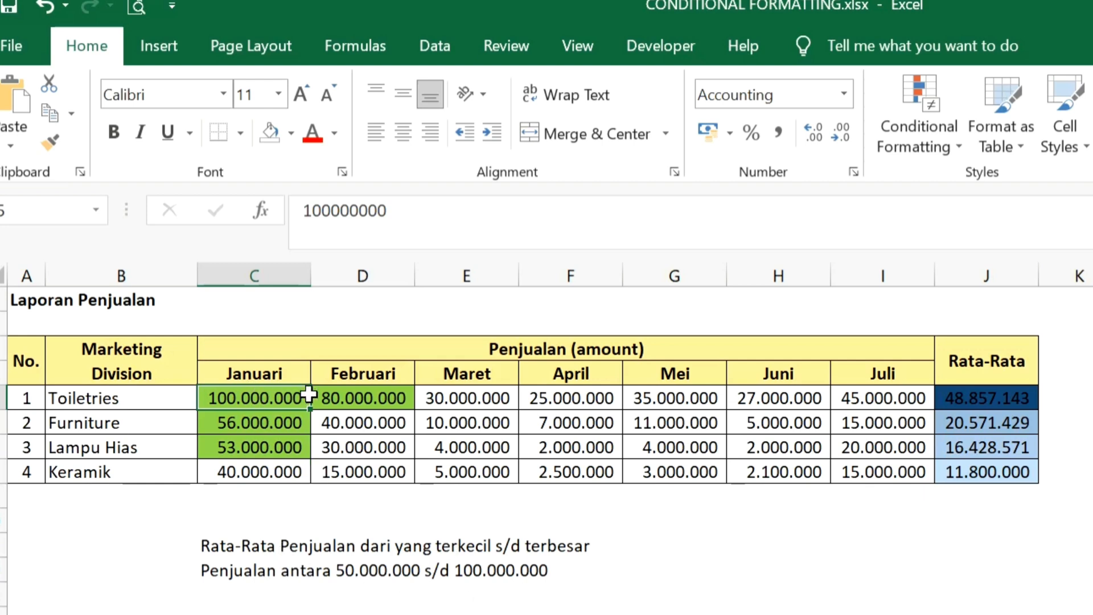
# Examine which Januari to Juli sales the range rule highlights and which it leaves unfilled, ending on empty cell G11
pyautogui.moveTo(281, 391); pyautogui.dragTo(495, 442)
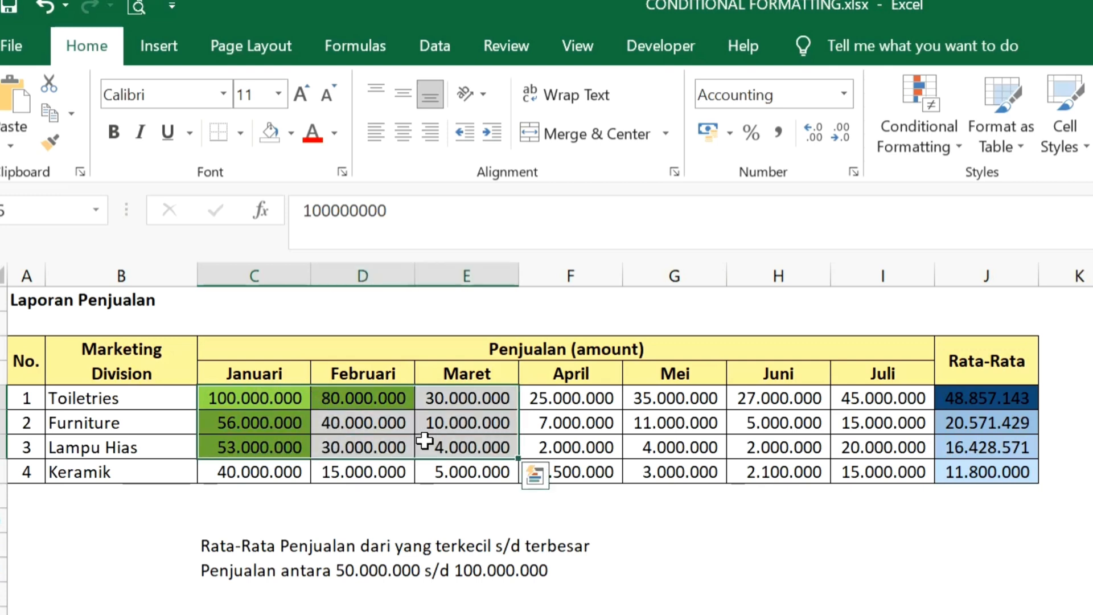
pyautogui.moveTo(386, 422); pyautogui.dragTo(861, 481)
pyautogui.click(842, 596)
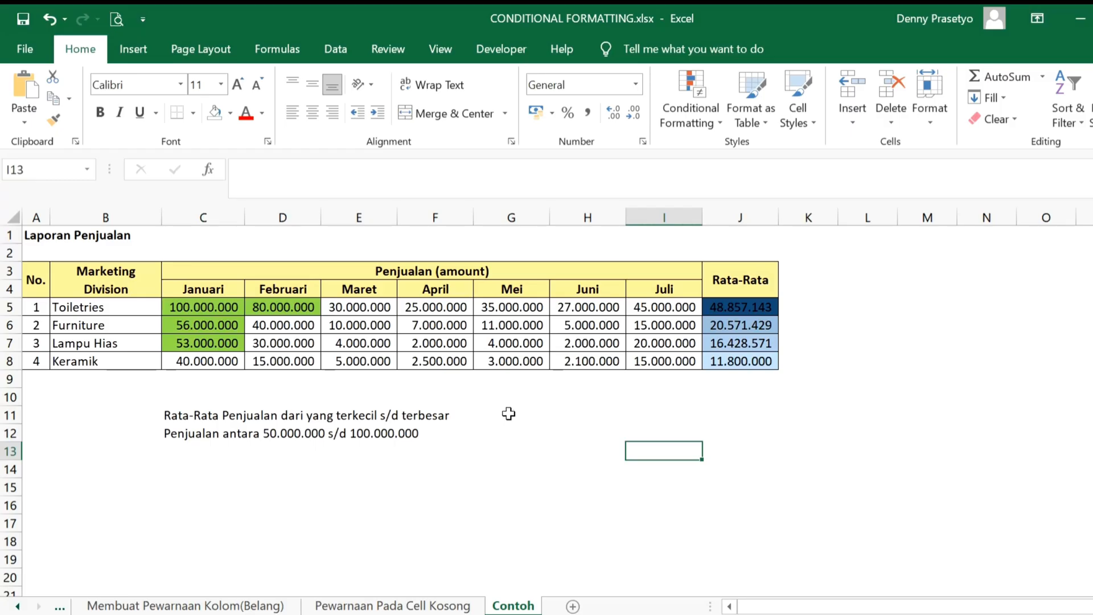
pyautogui.click(509, 414)
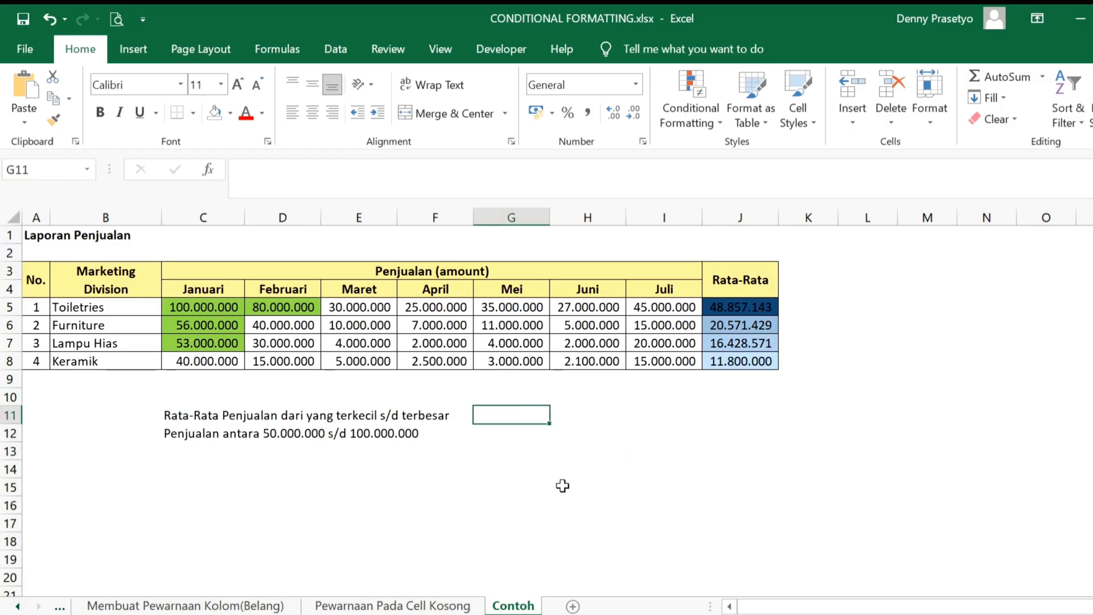